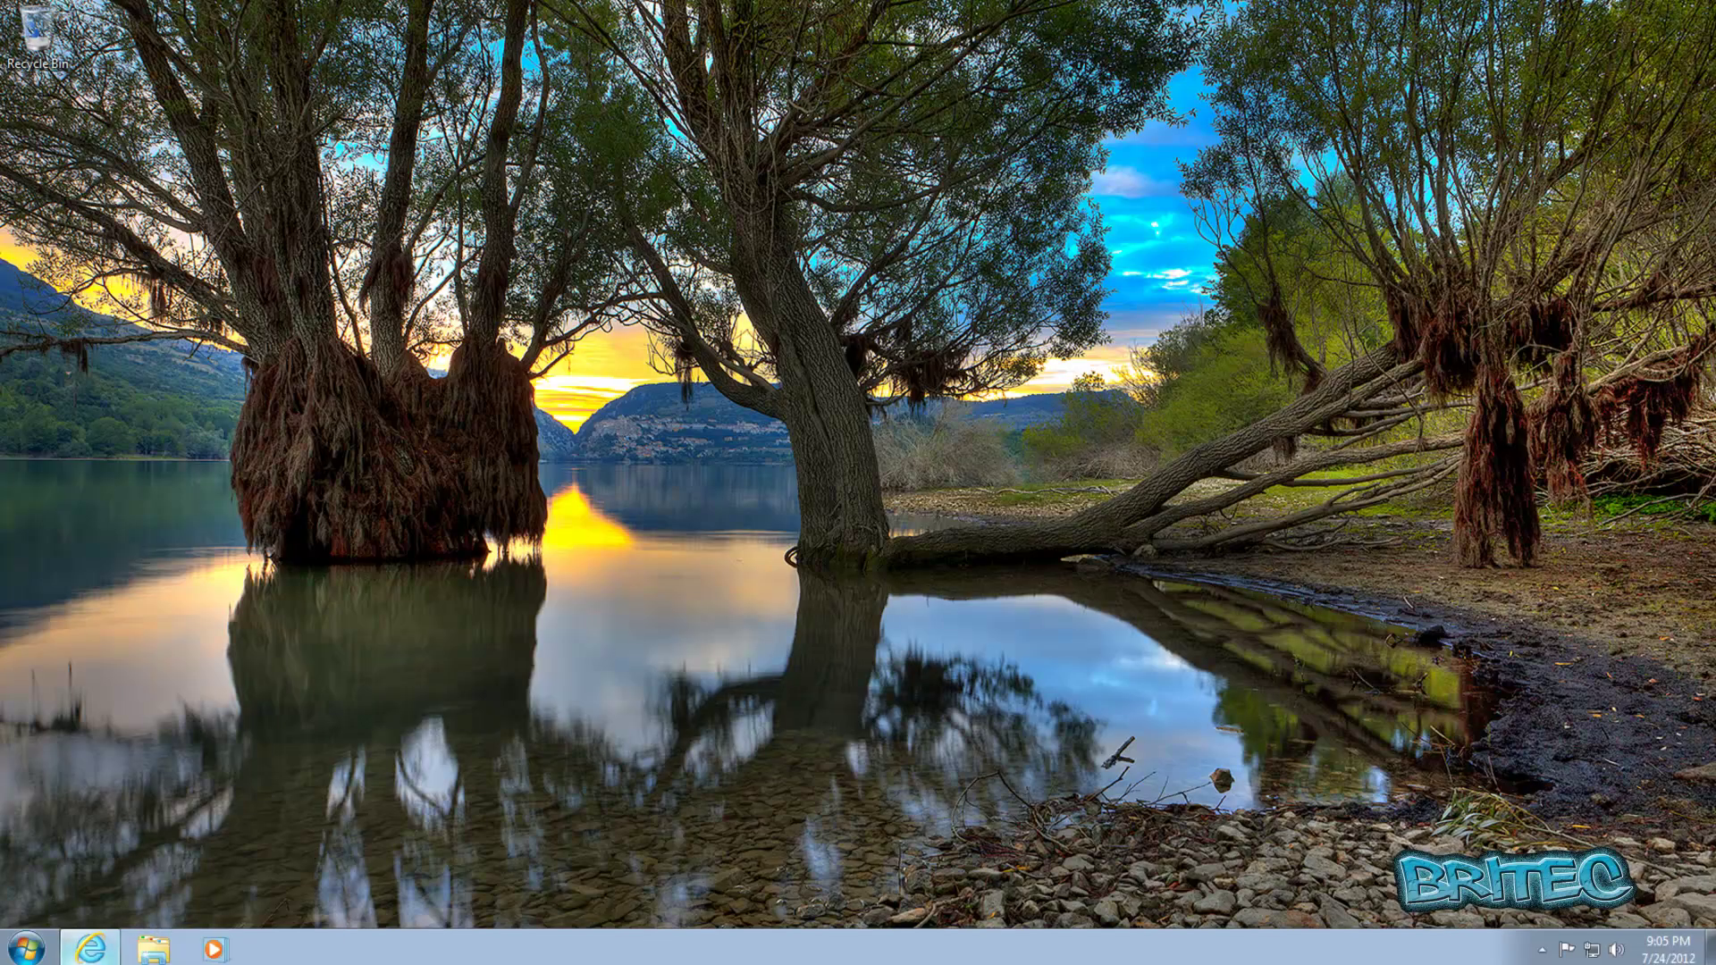
Open the Linux Mint 13 Maya download page, look over its download links, then minimize Internet Explorer.
left_click(90, 948)
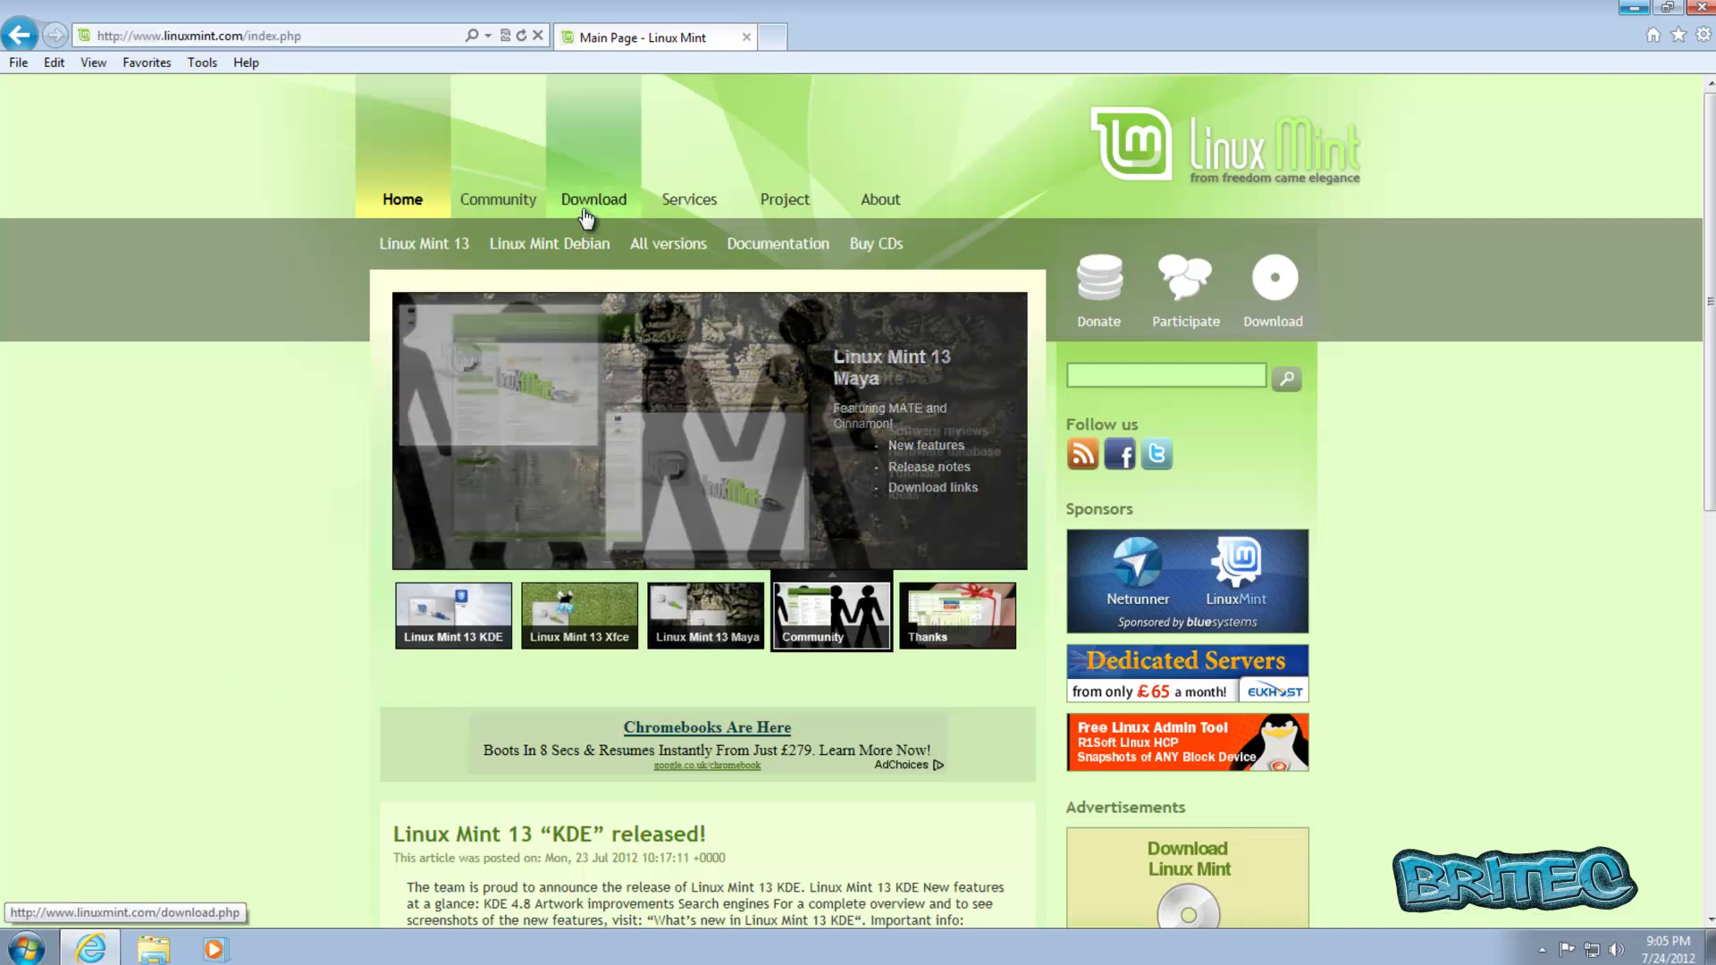
left_click(586, 202)
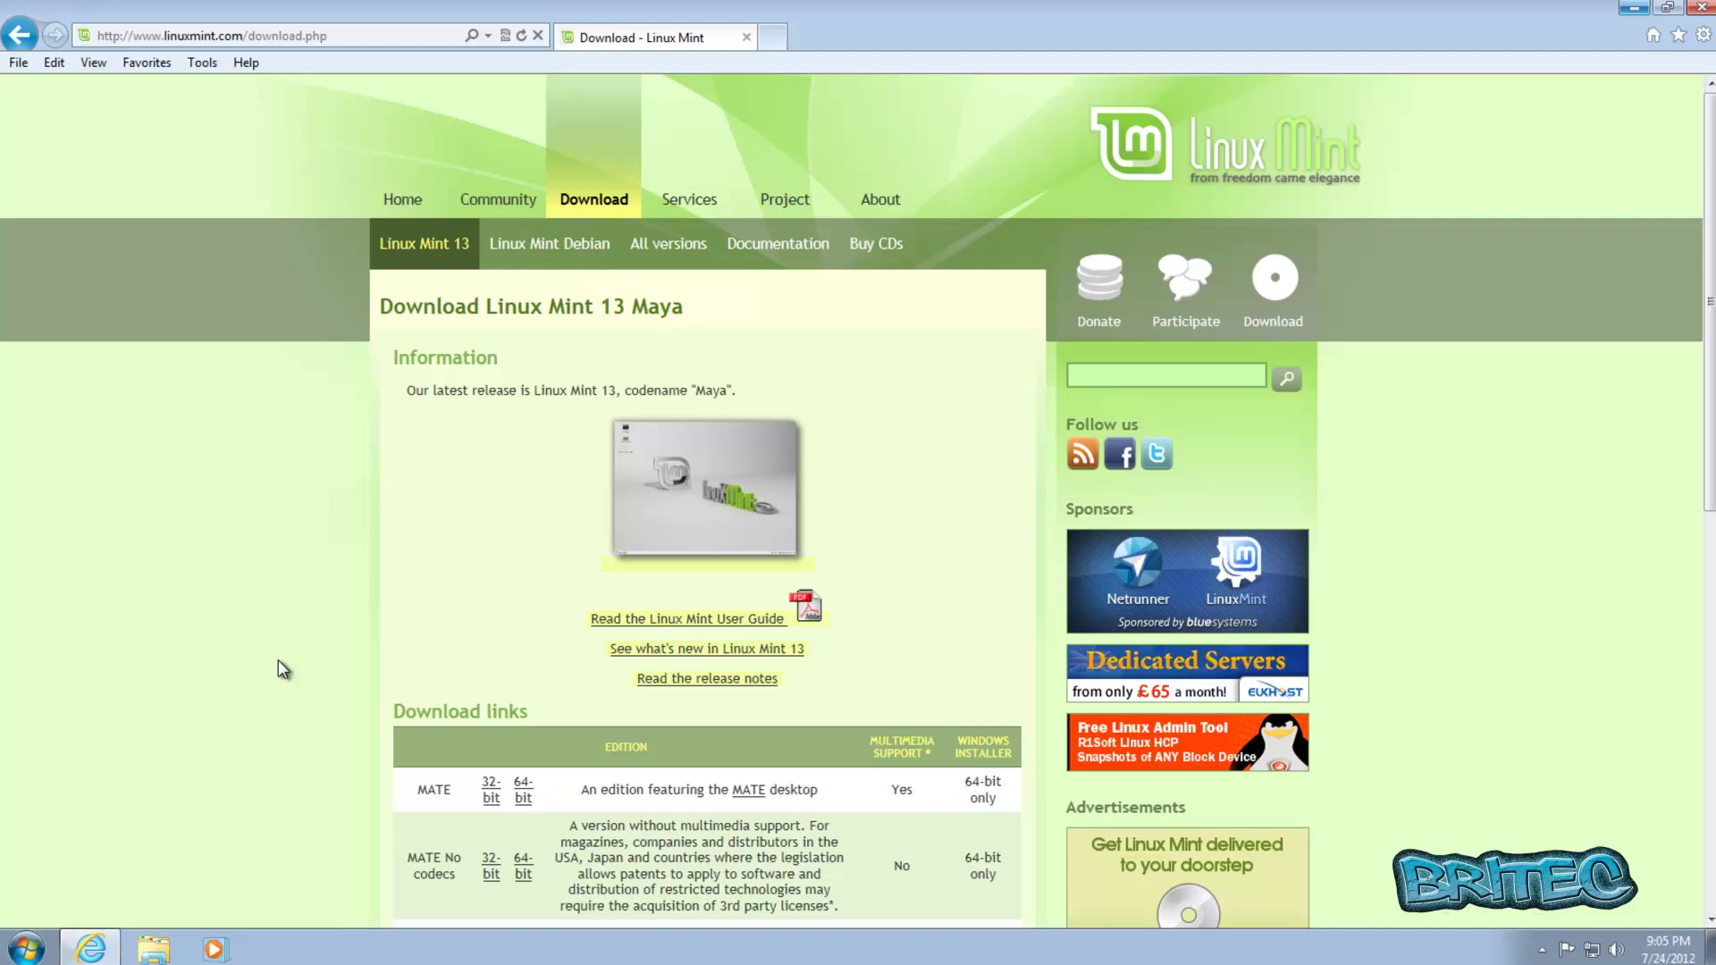
scroll(278, 661, "down", 3)
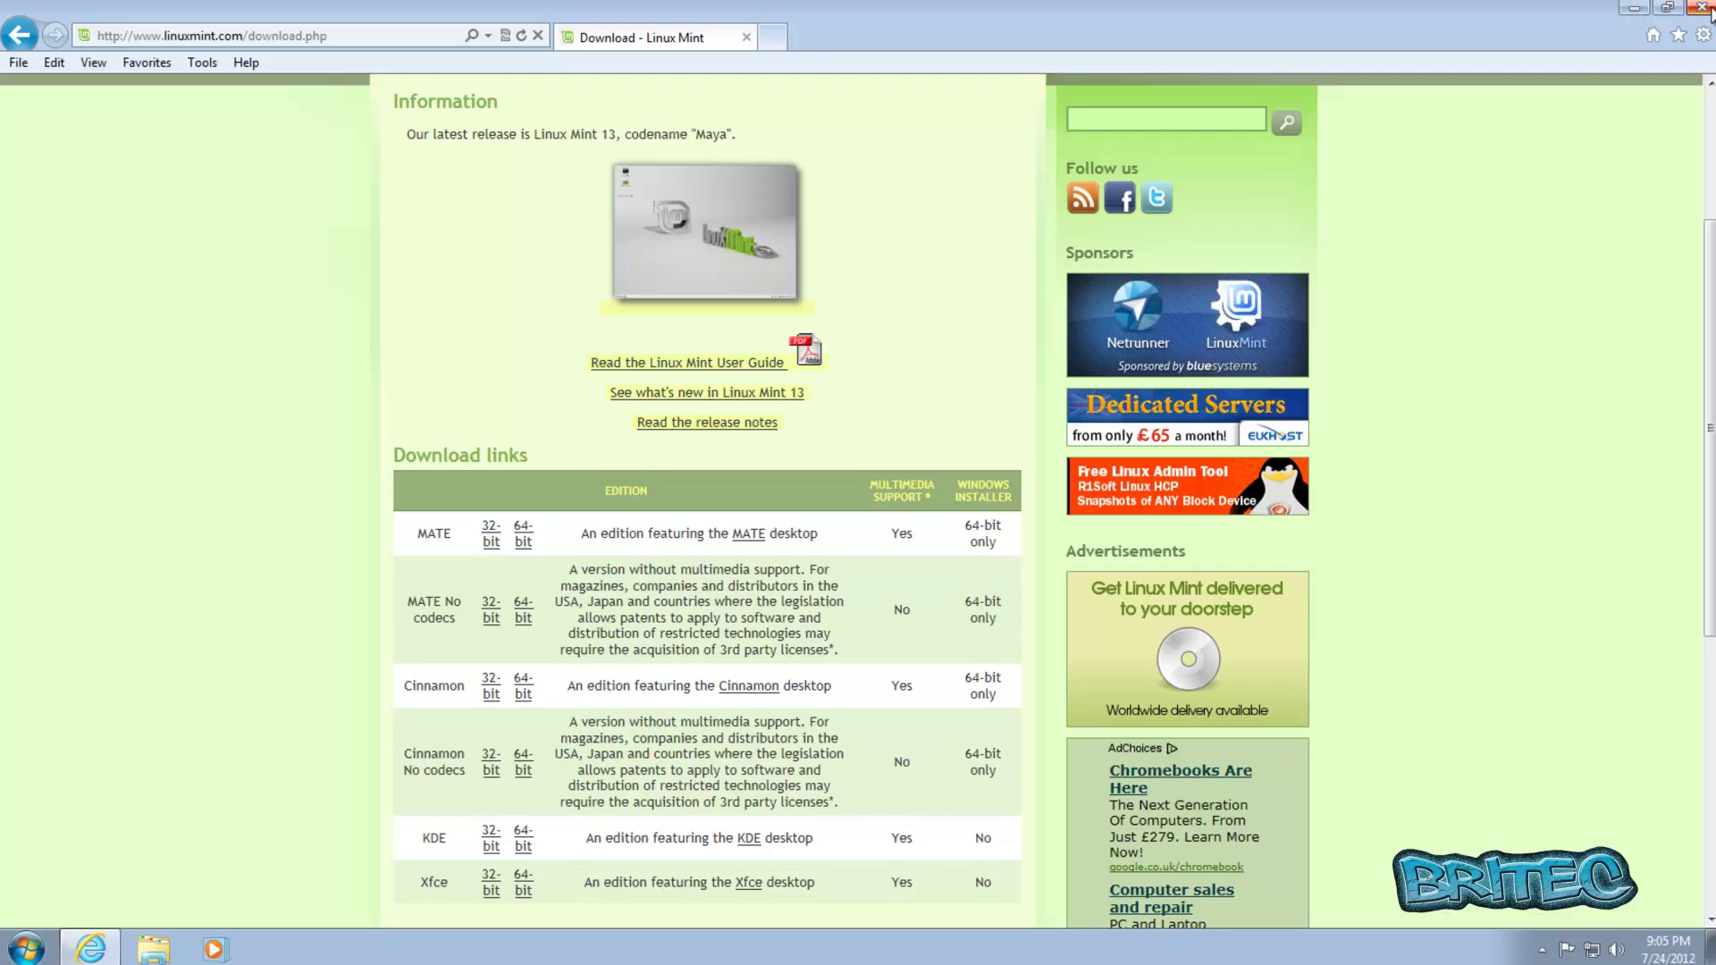
left_click(1632, 10)
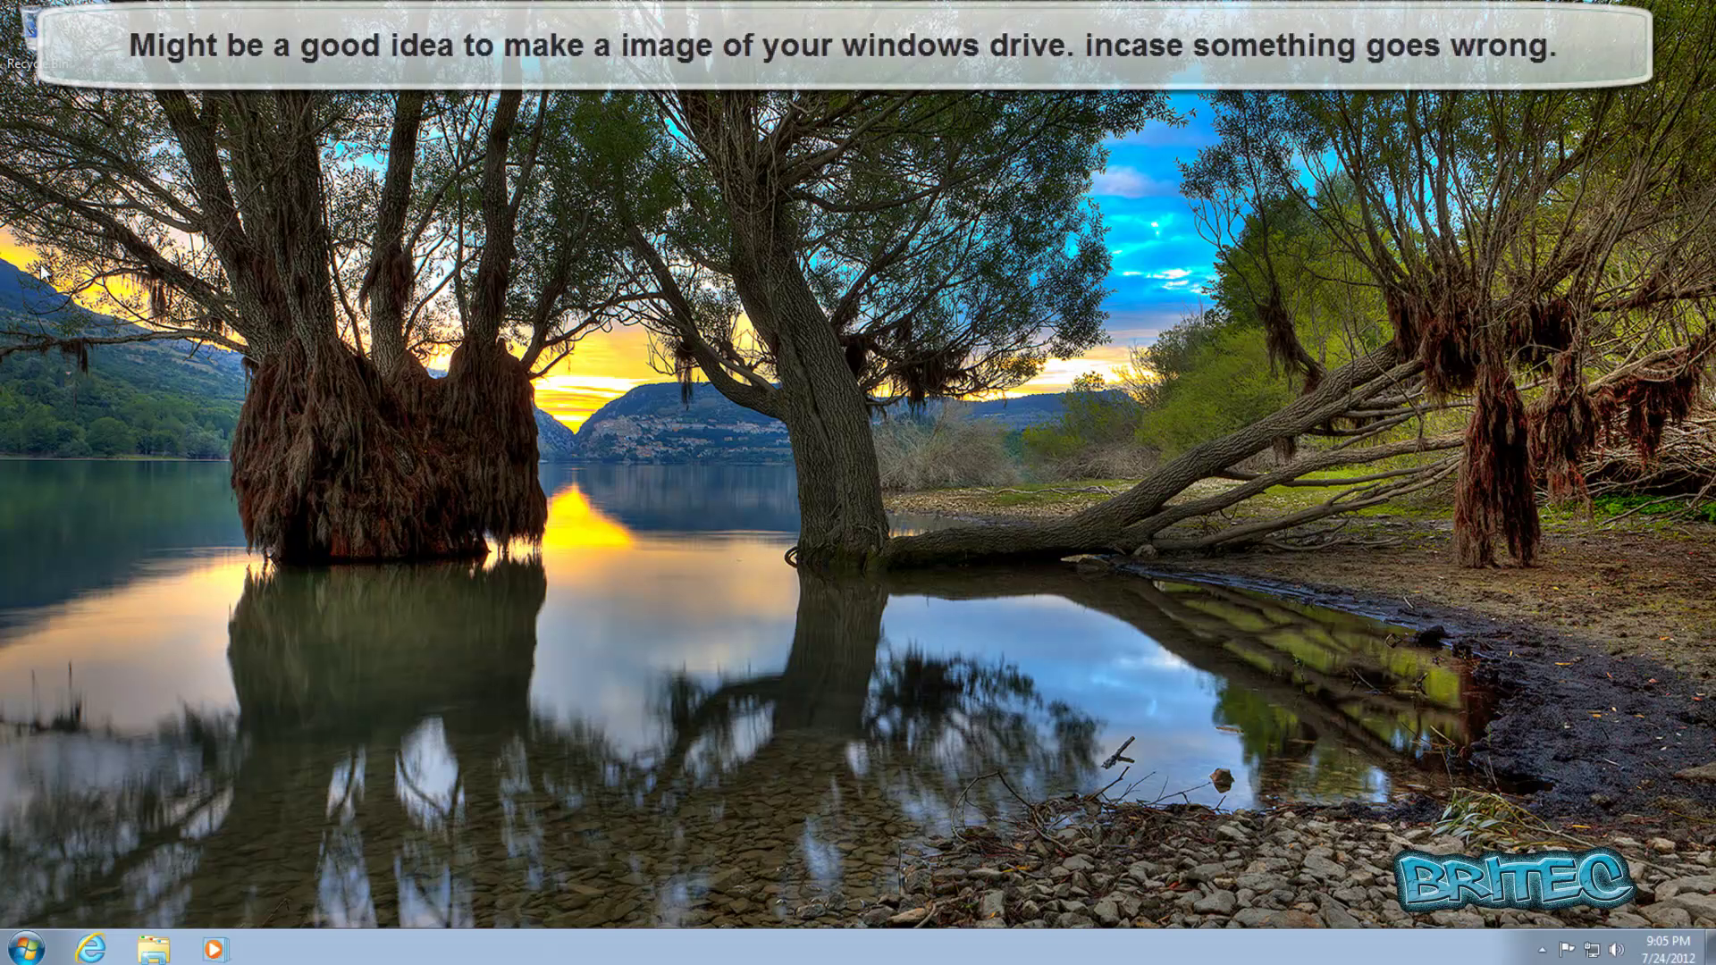
left_click(26, 948)
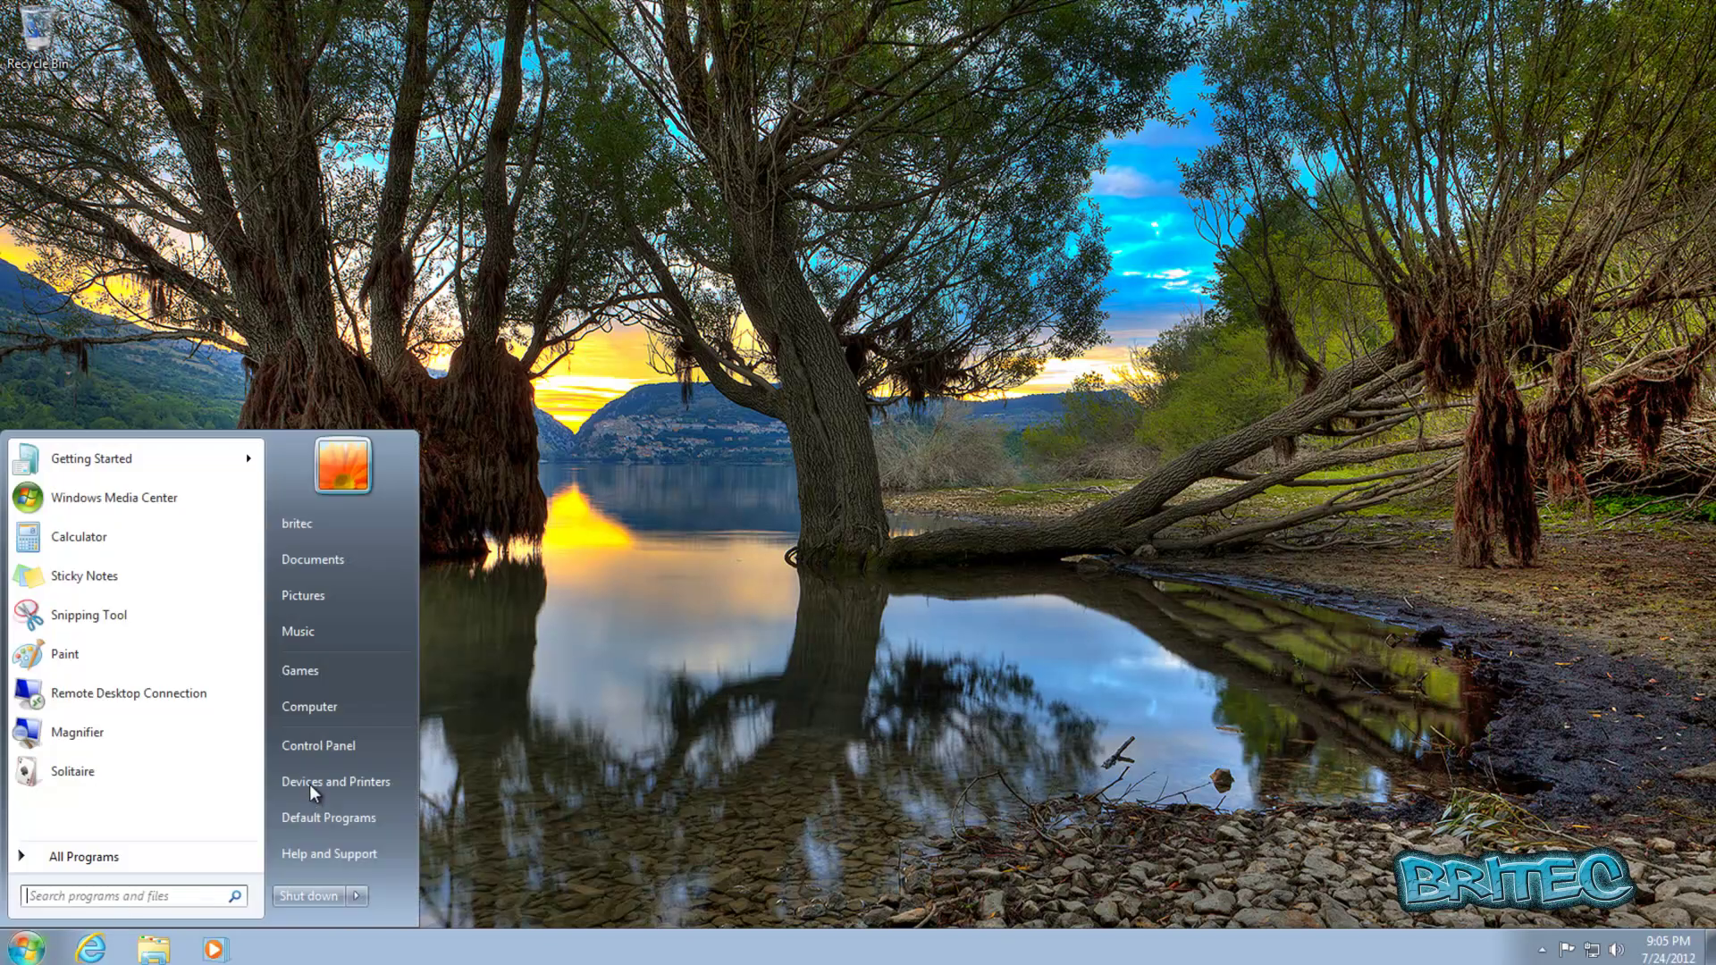
left_click(305, 708)
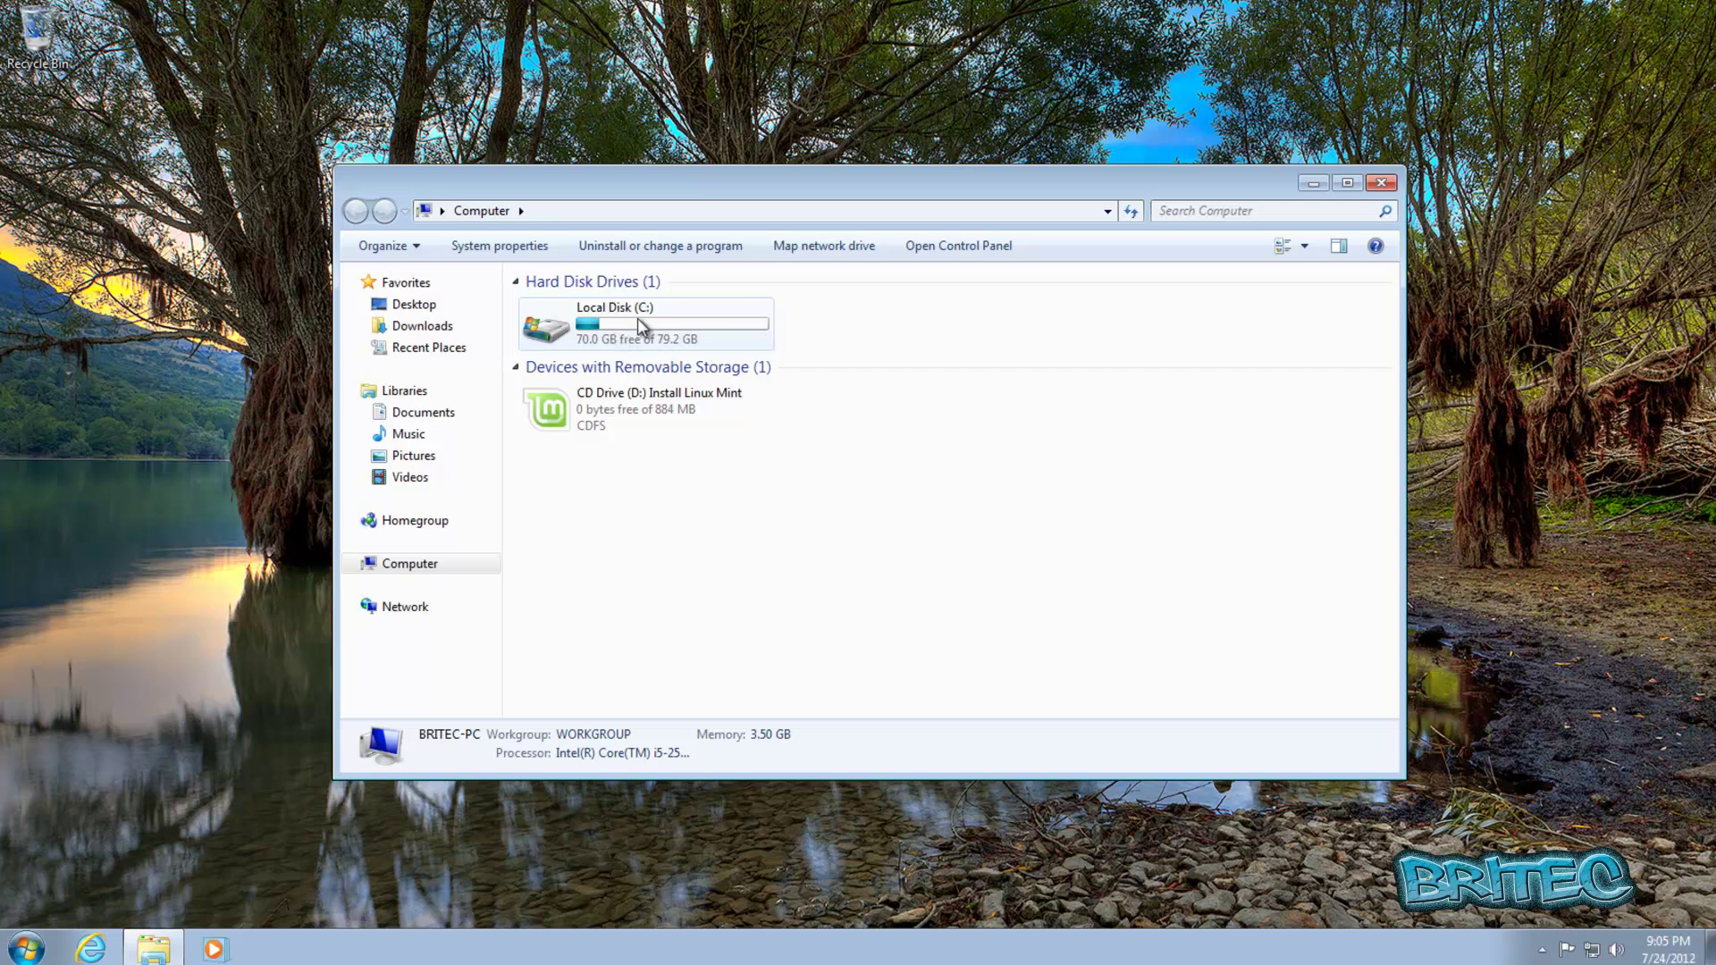
left_click(1381, 184)
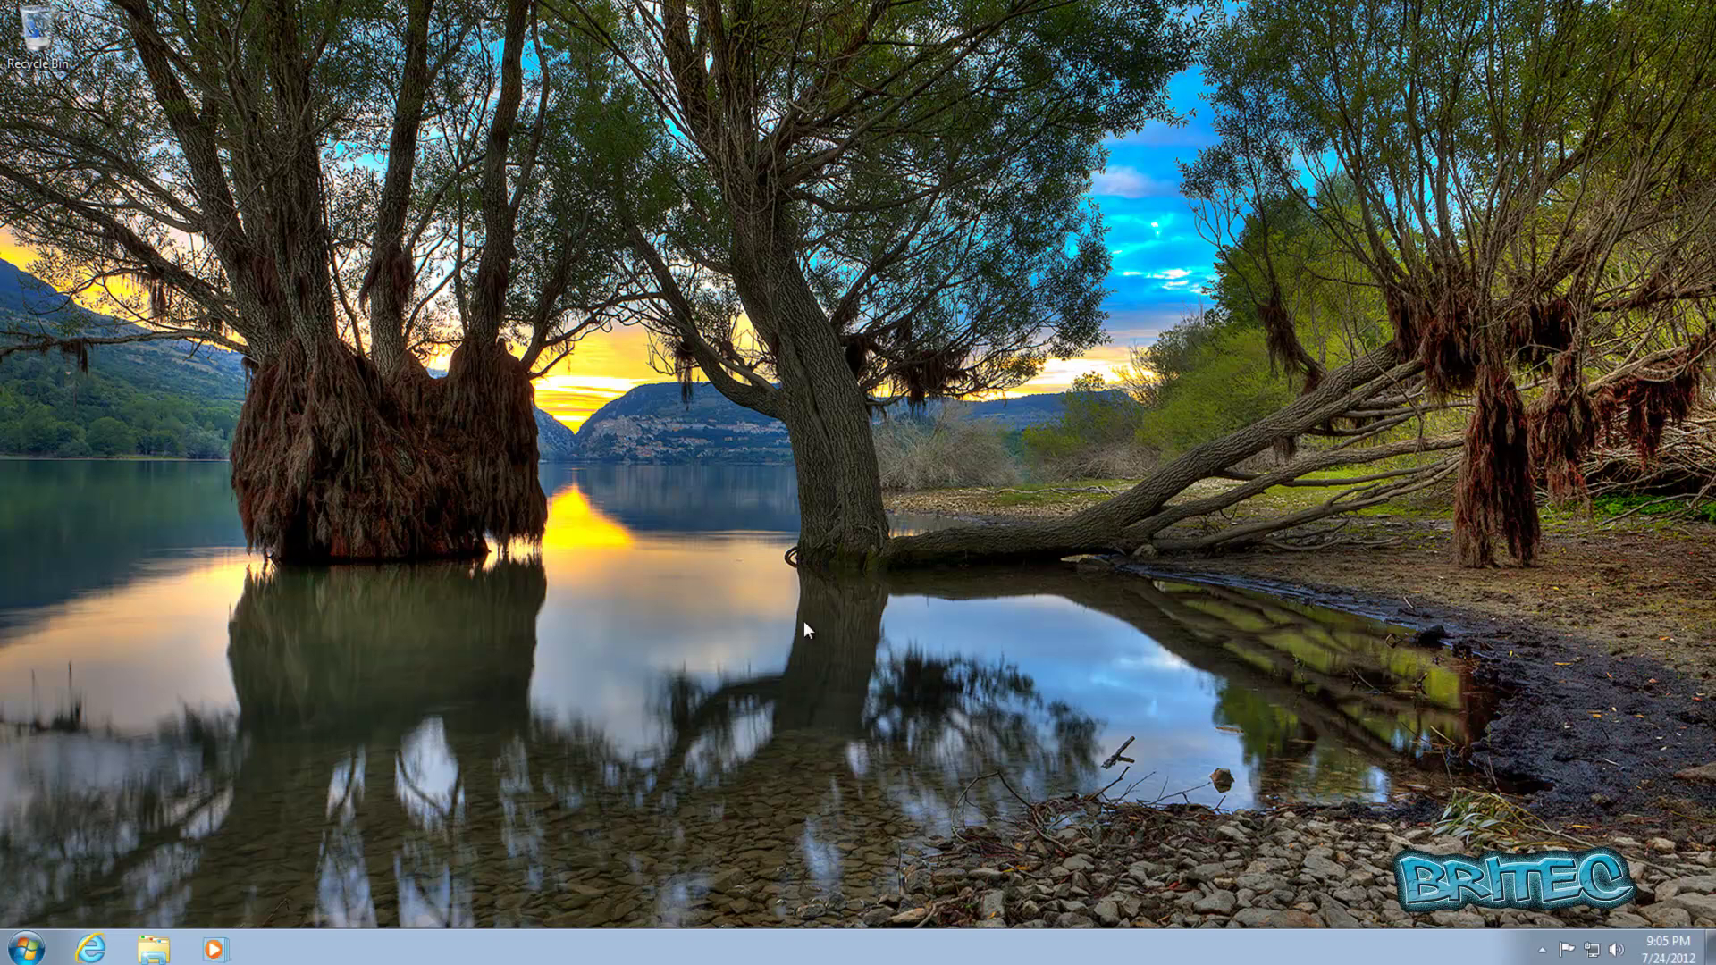
Restart Windows 7 from the Start menu so the machine boots the Linux Mint DVD.
left_click(27, 948)
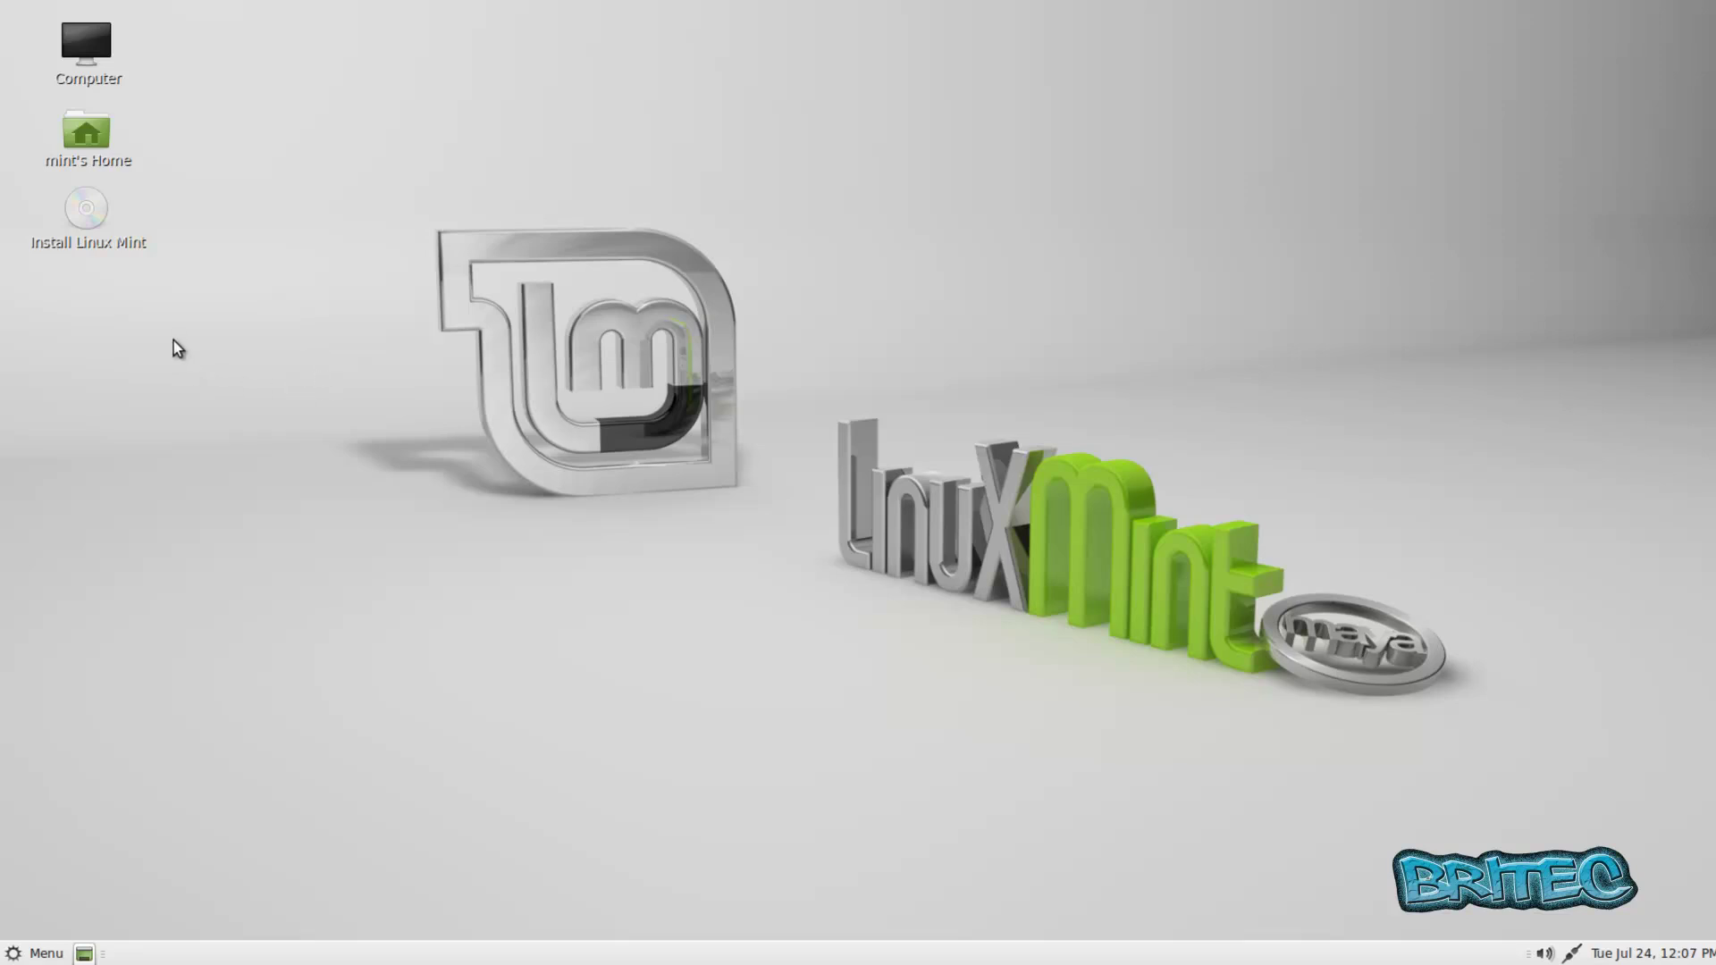
Launch Install Linux Mint from the live desktop and continue with English as the language.
double_click(88, 219)
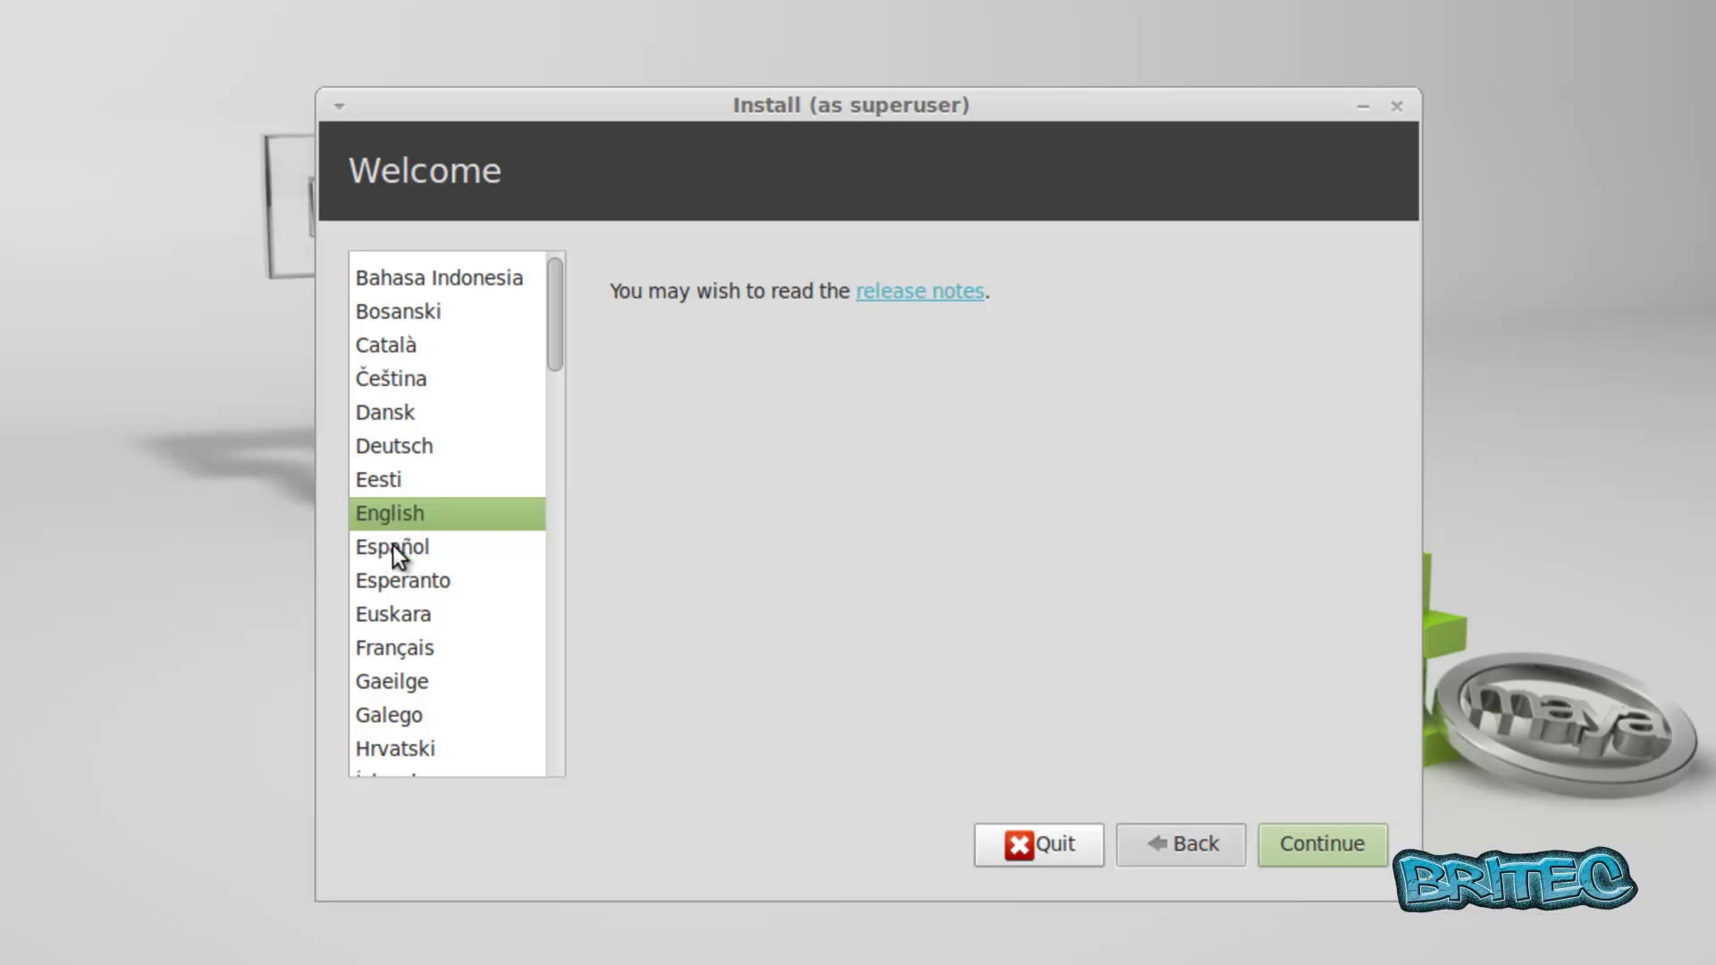
left_click(1303, 848)
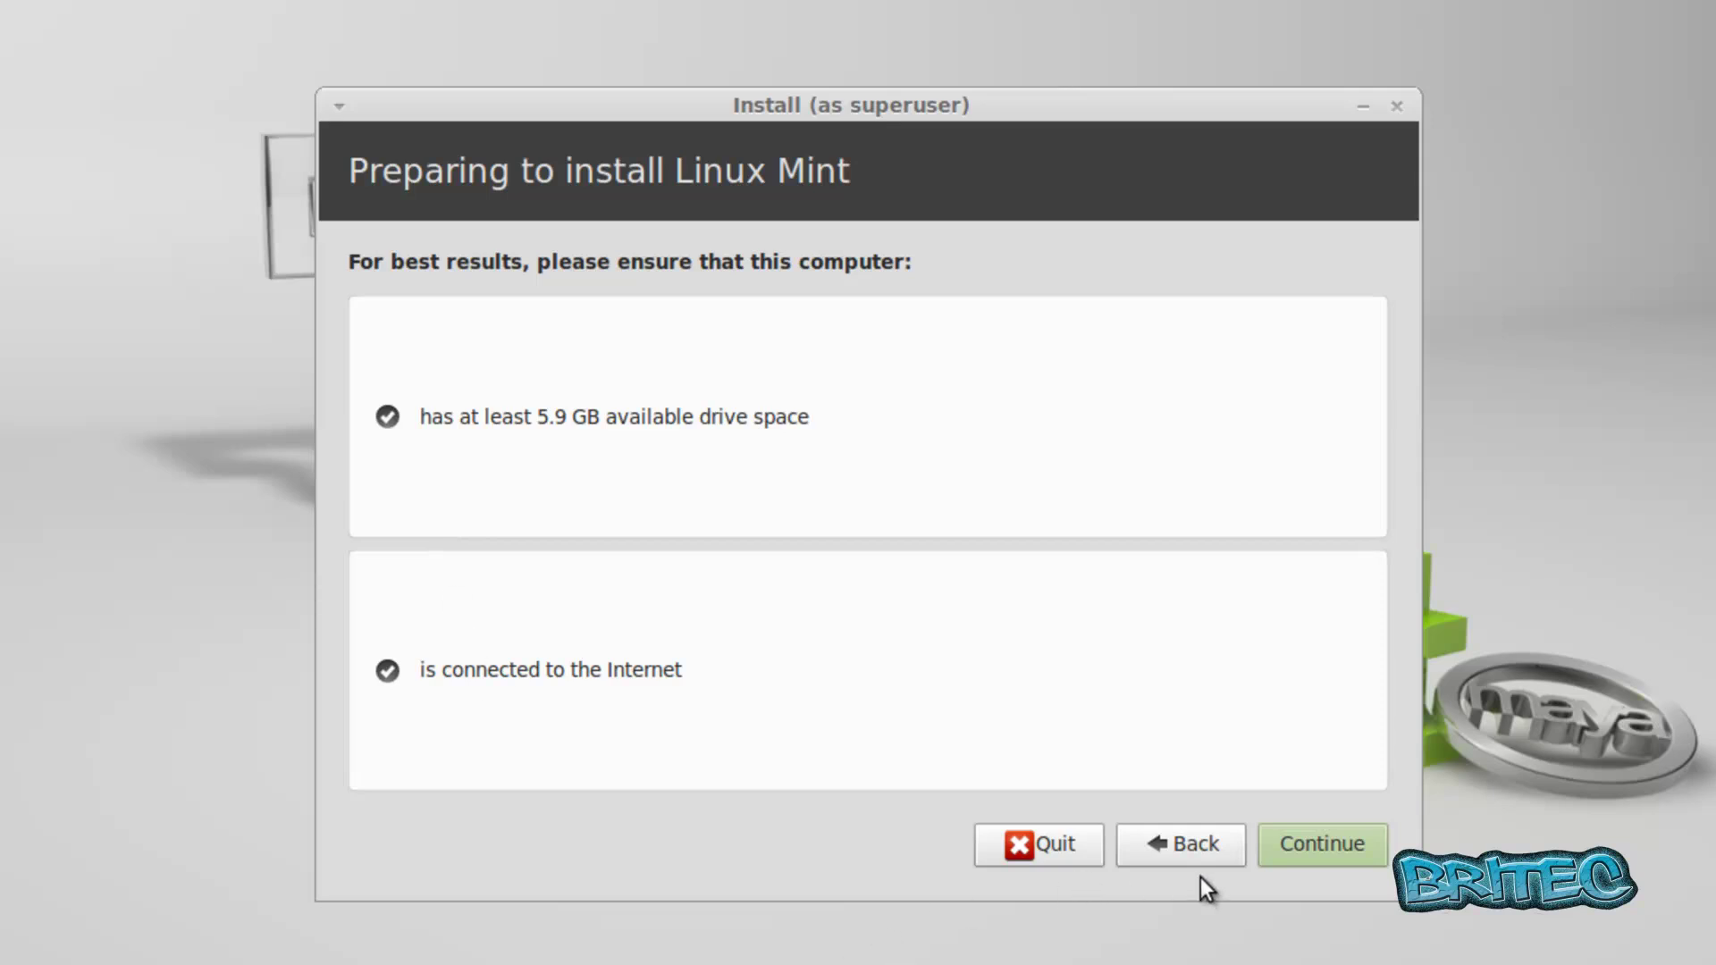
Pass the Preparing to install checks and choose 'Install Linux Mint alongside Windows 7'.
left_click(1307, 853)
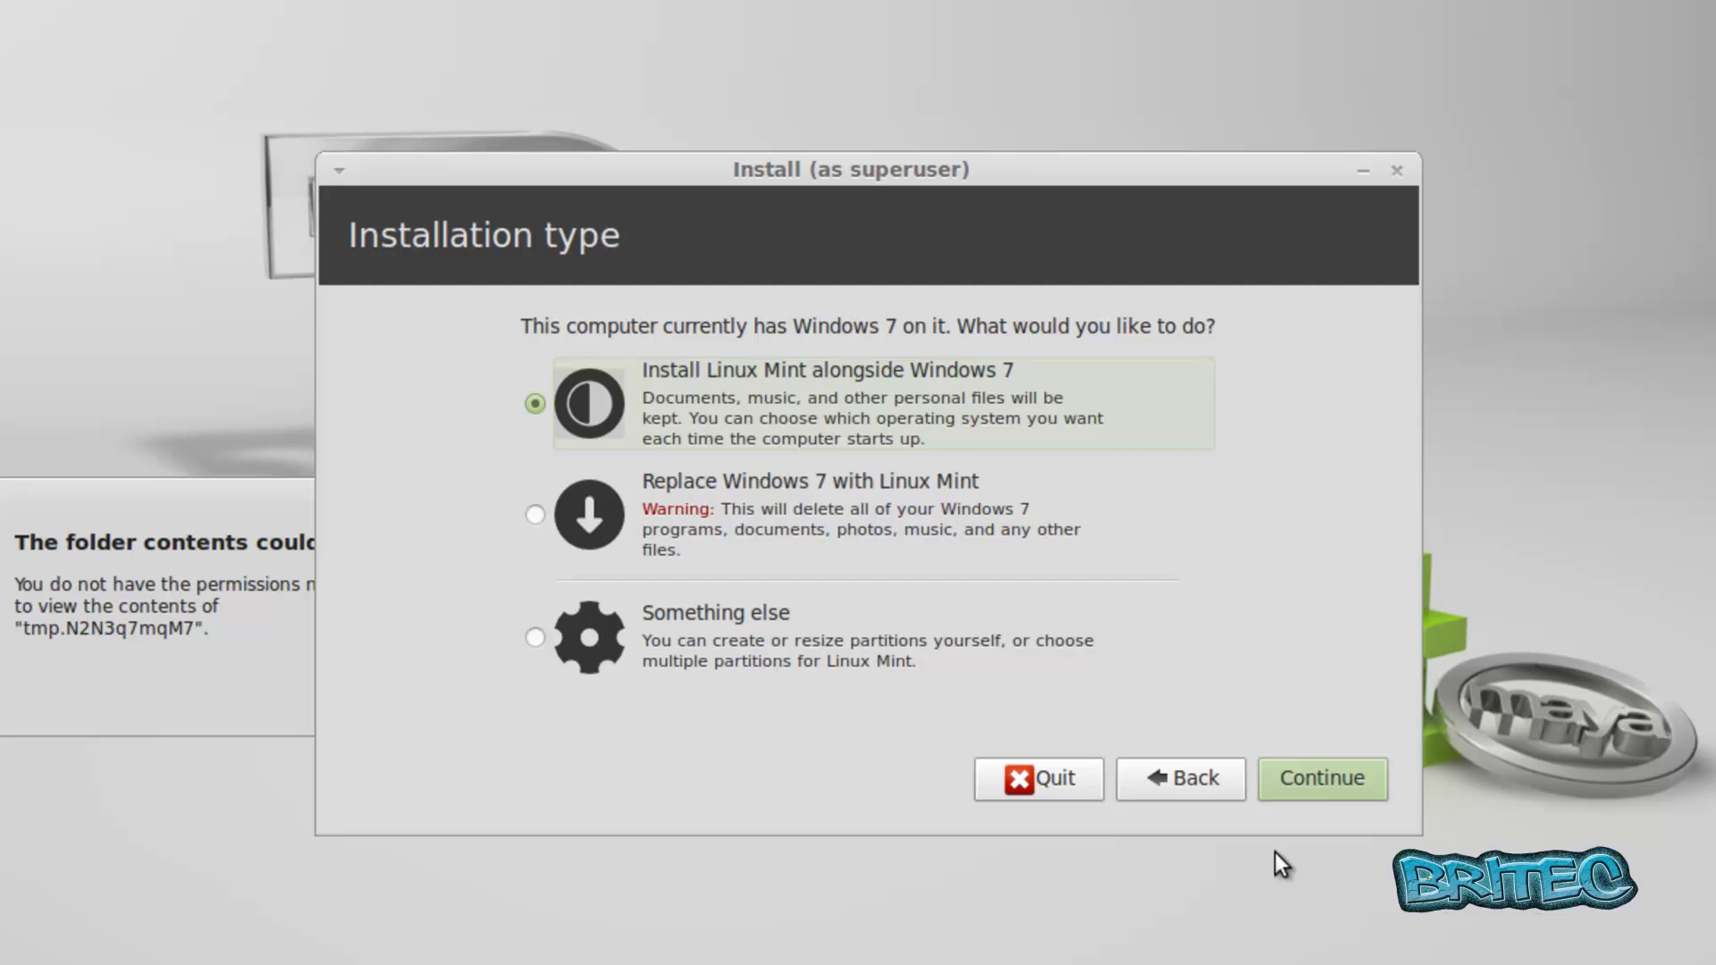
left_click(1328, 787)
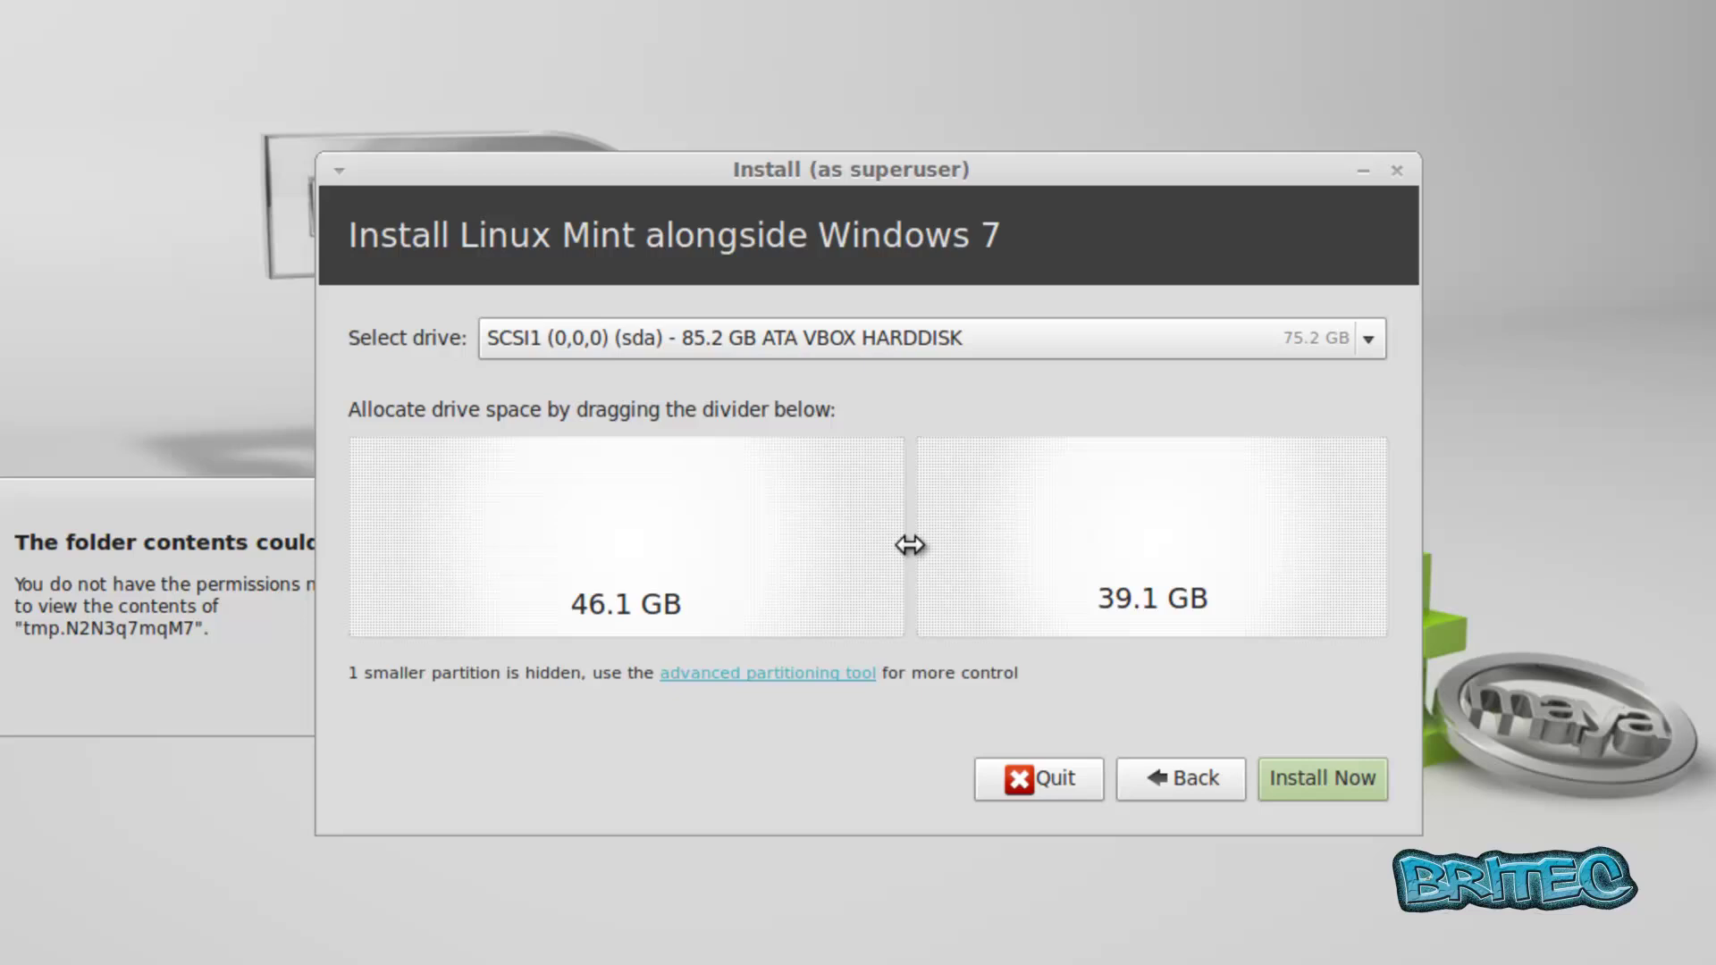
Drag the partition divider to a 47.0 GB / 38.1 GB split and choose Install Now.
mouse_move(910, 545)
left_mouse_down()
mouse_move(927, 546)
mouse_move(893, 546)
mouse_move(940, 546)
mouse_move(919, 545)
left_mouse_up()
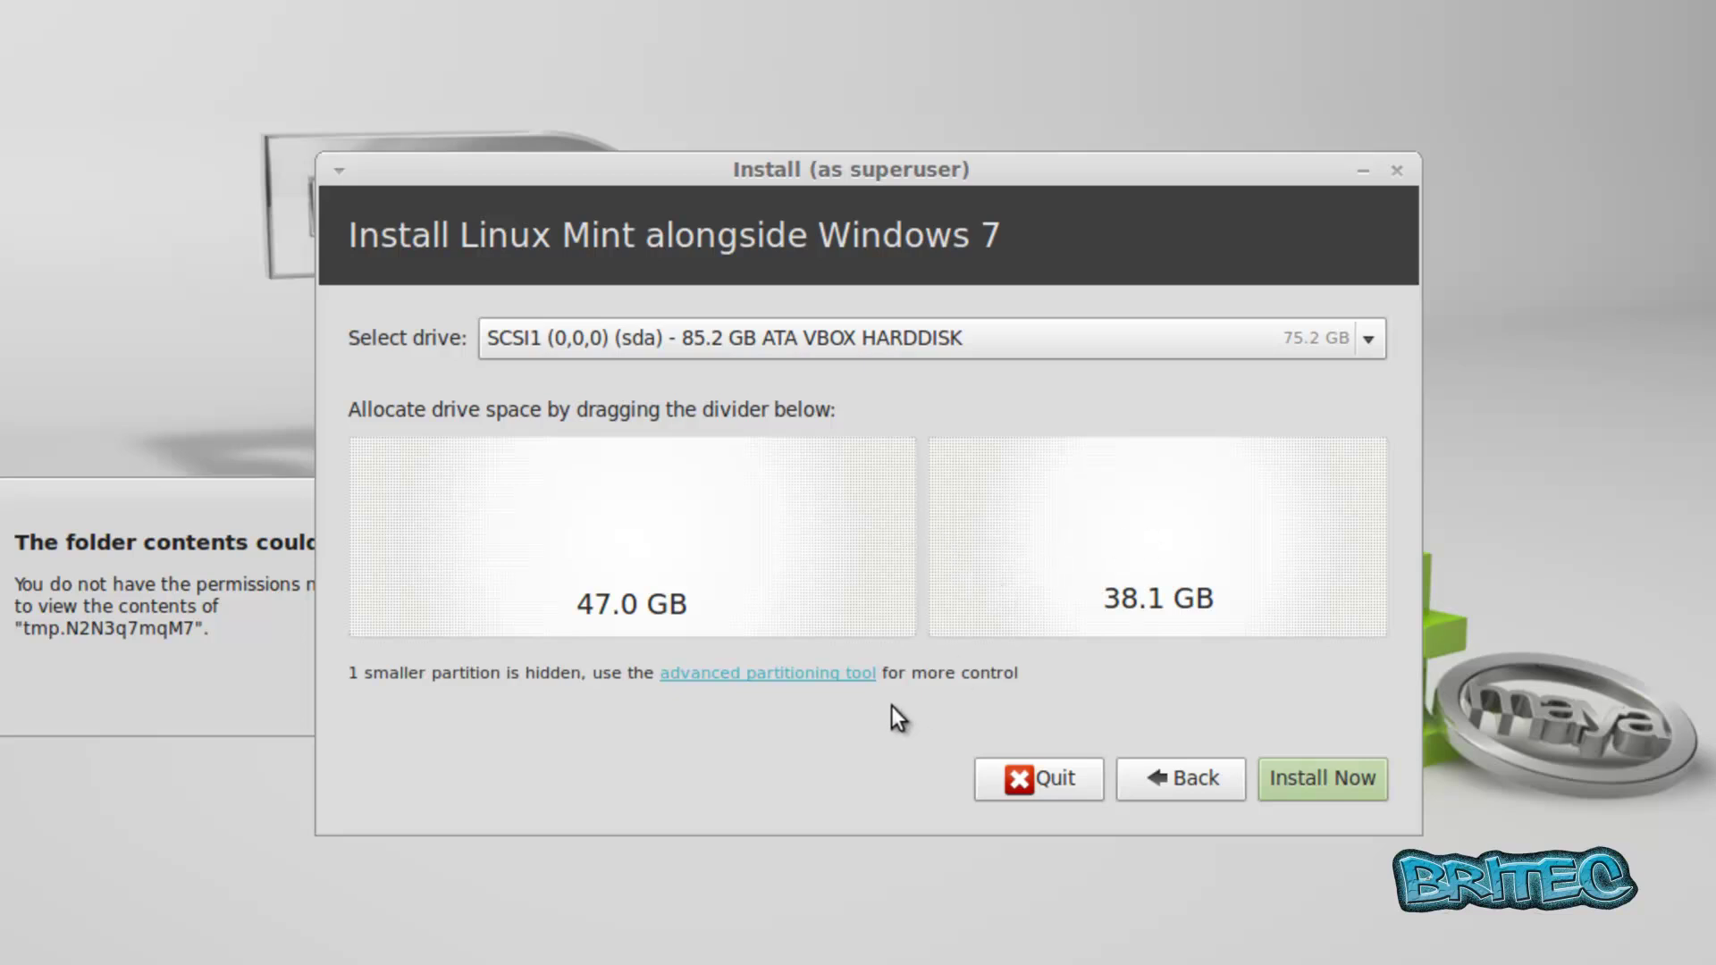
left_click(1345, 788)
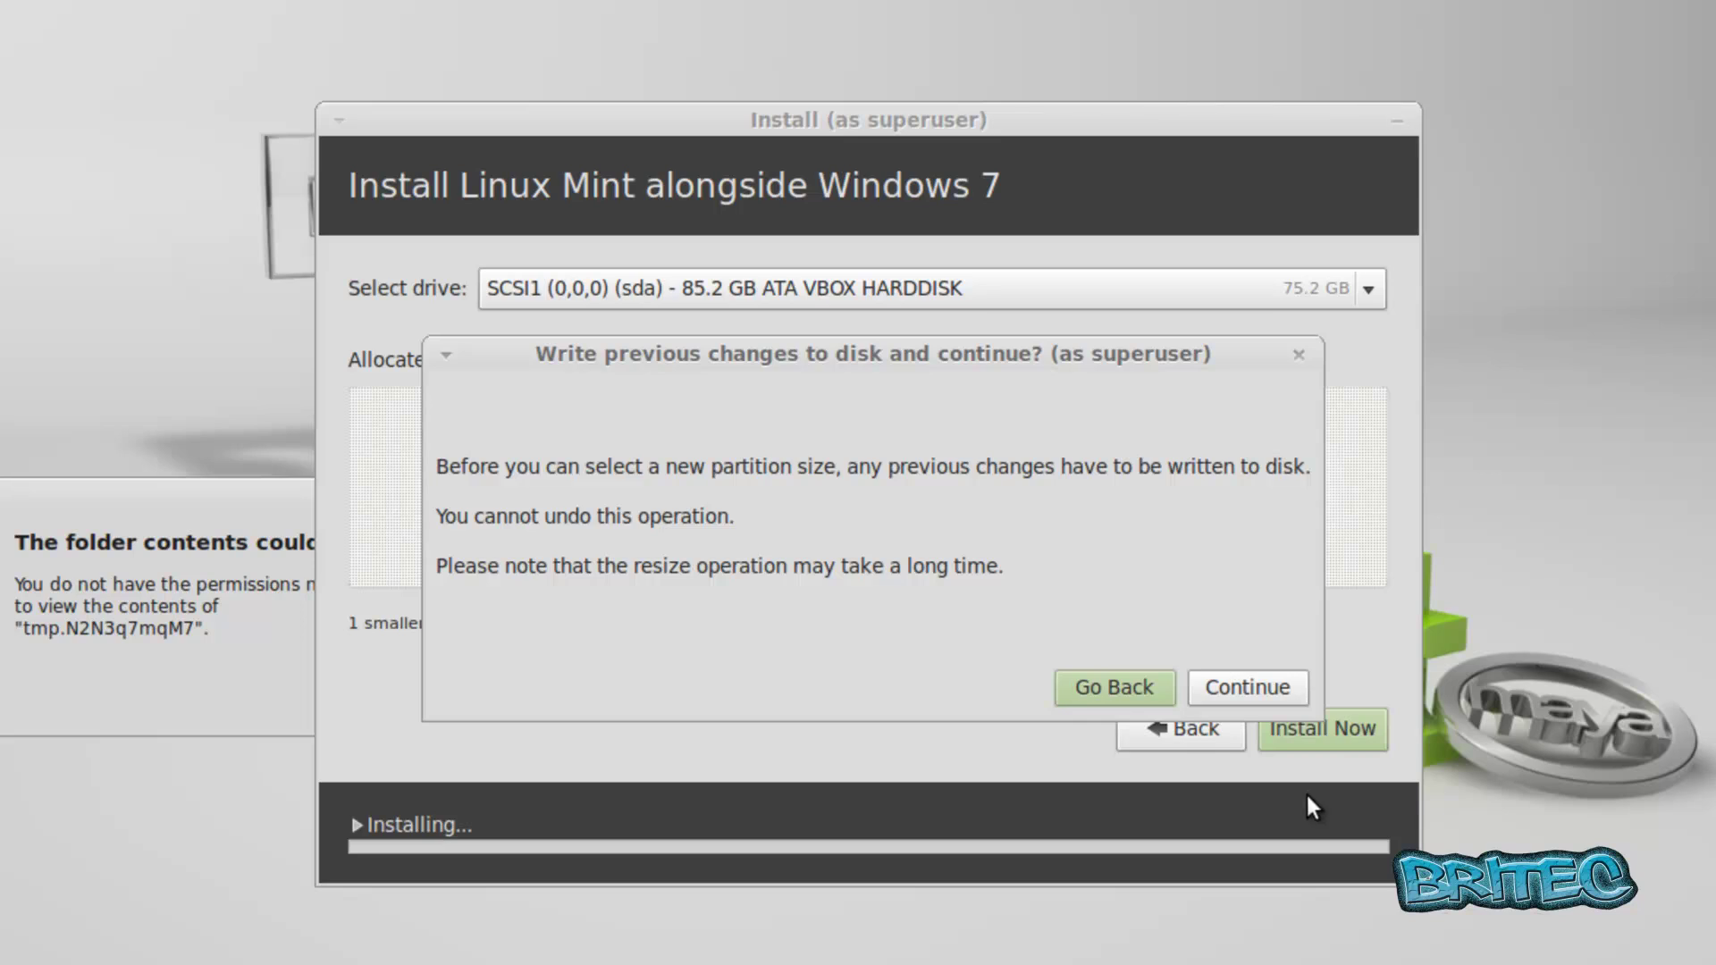
Confirm writing the resized partition changes to disk.
left_click(1232, 699)
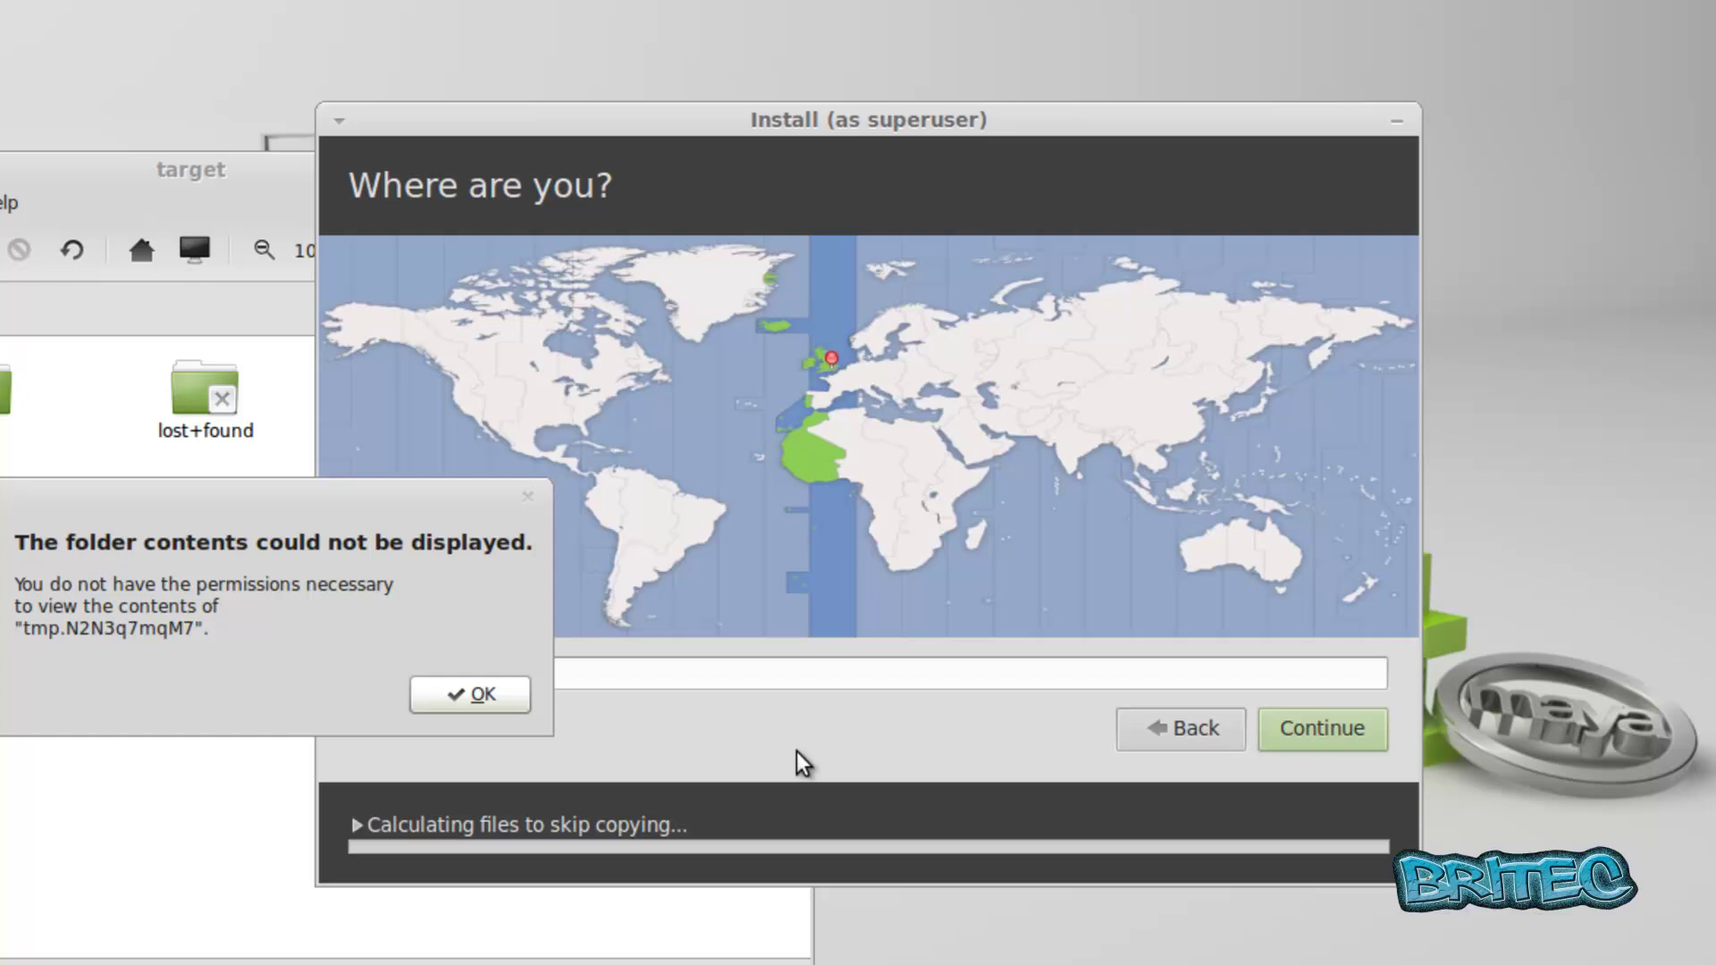
Dismiss the folder permission error, accept London as location and English (UK) keyboard layout.
left_click(475, 703)
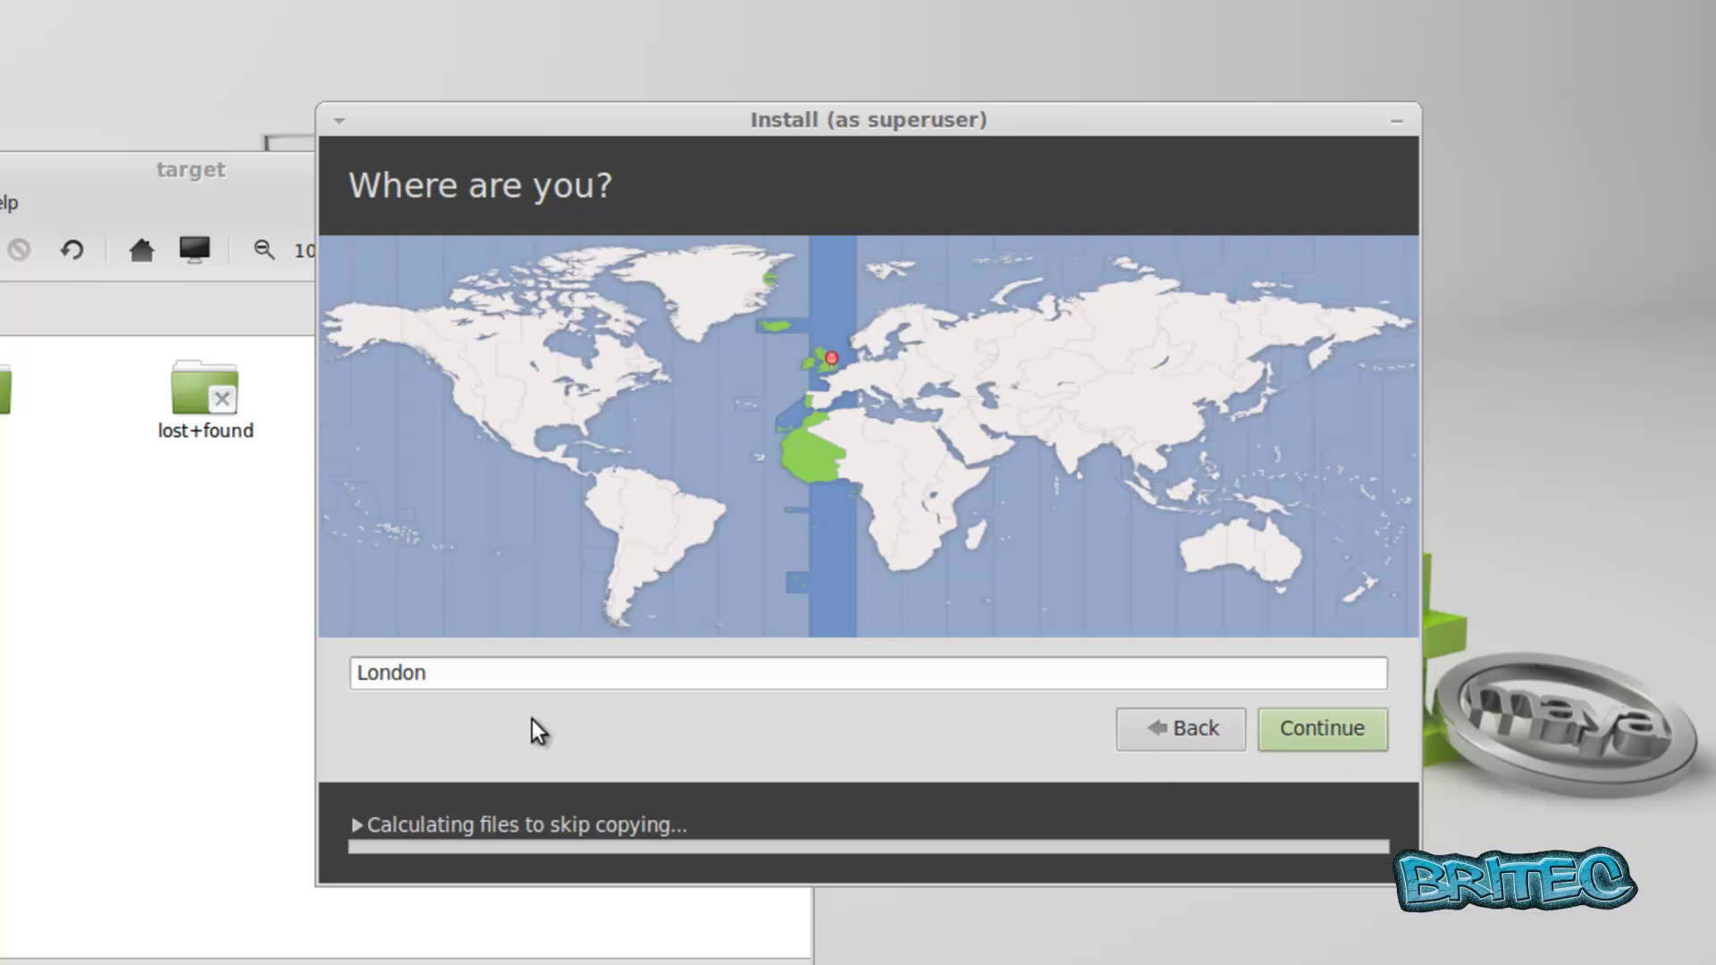
left_click(1308, 731)
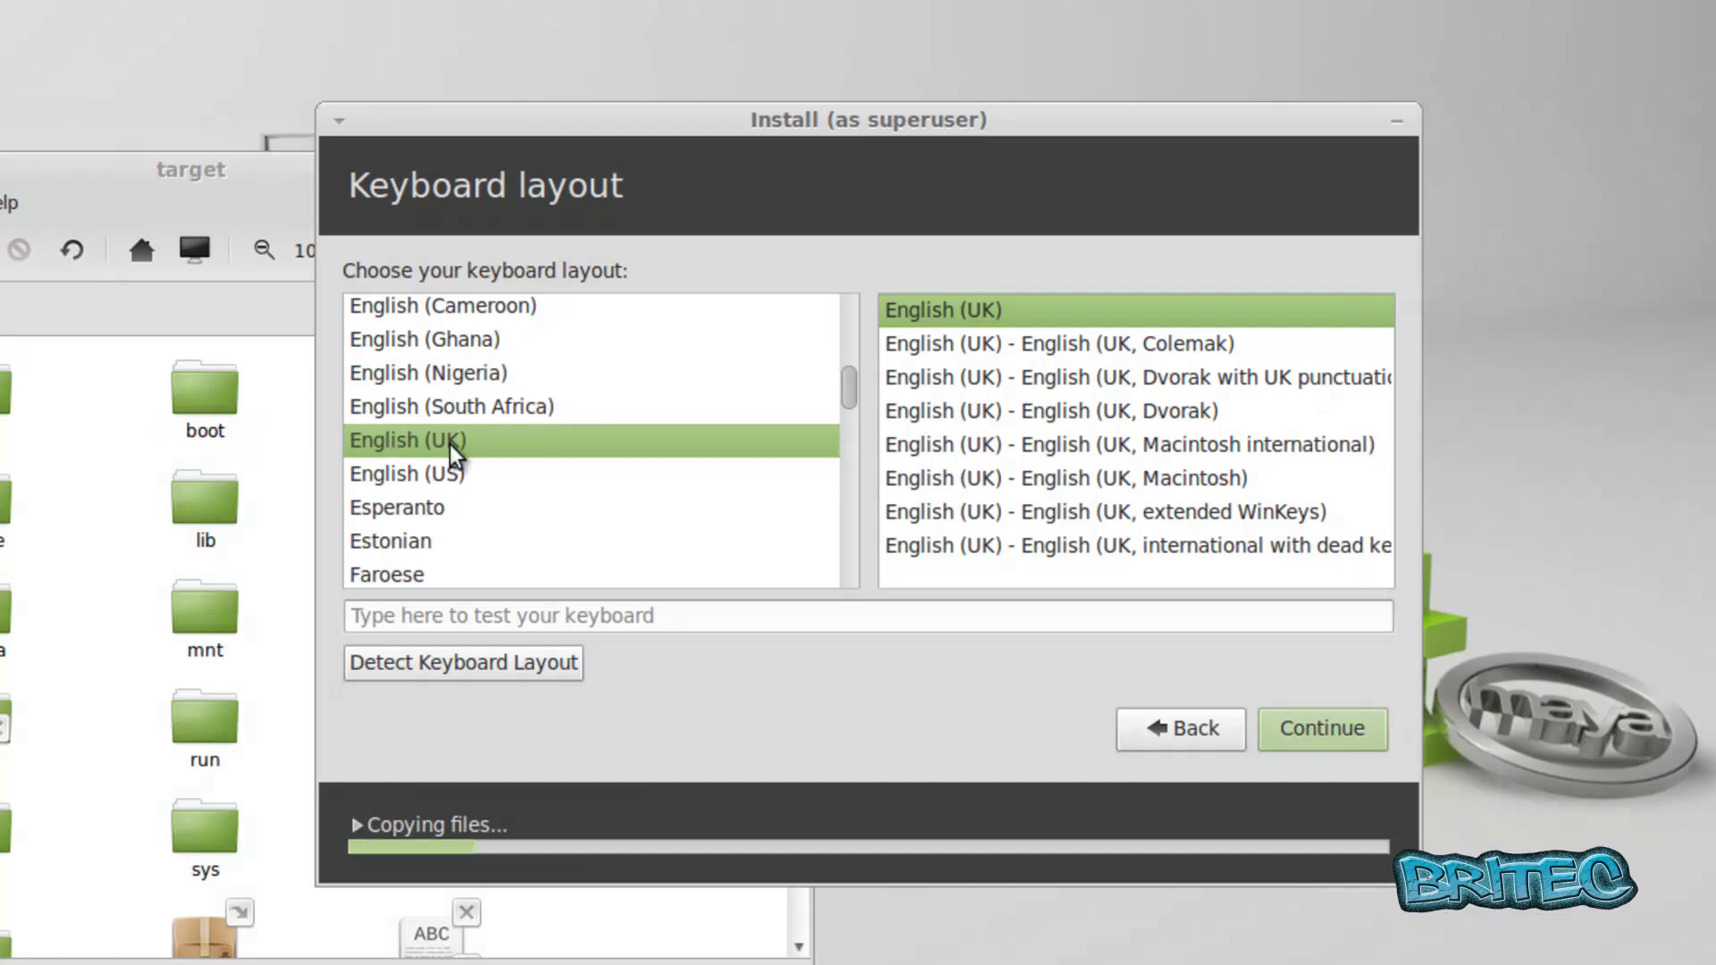
left_click(1316, 732)
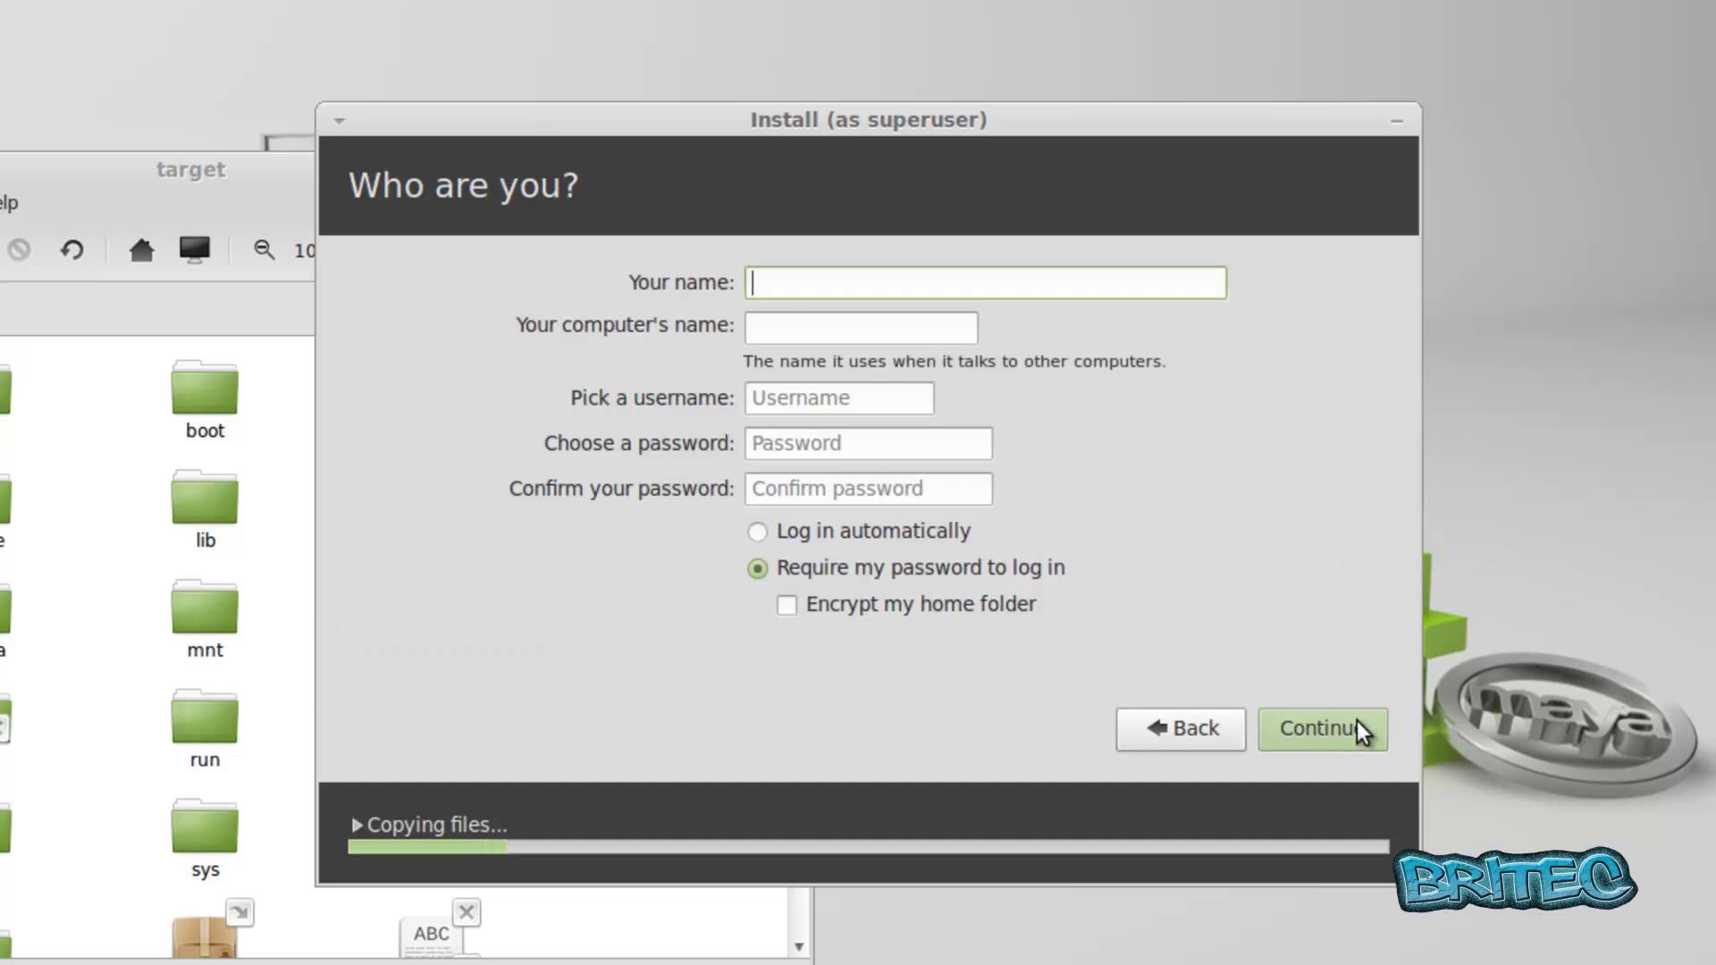
Enter the user's name, a 4-character password twice, enable Encrypt my home folder, and continue.
type("Britec")
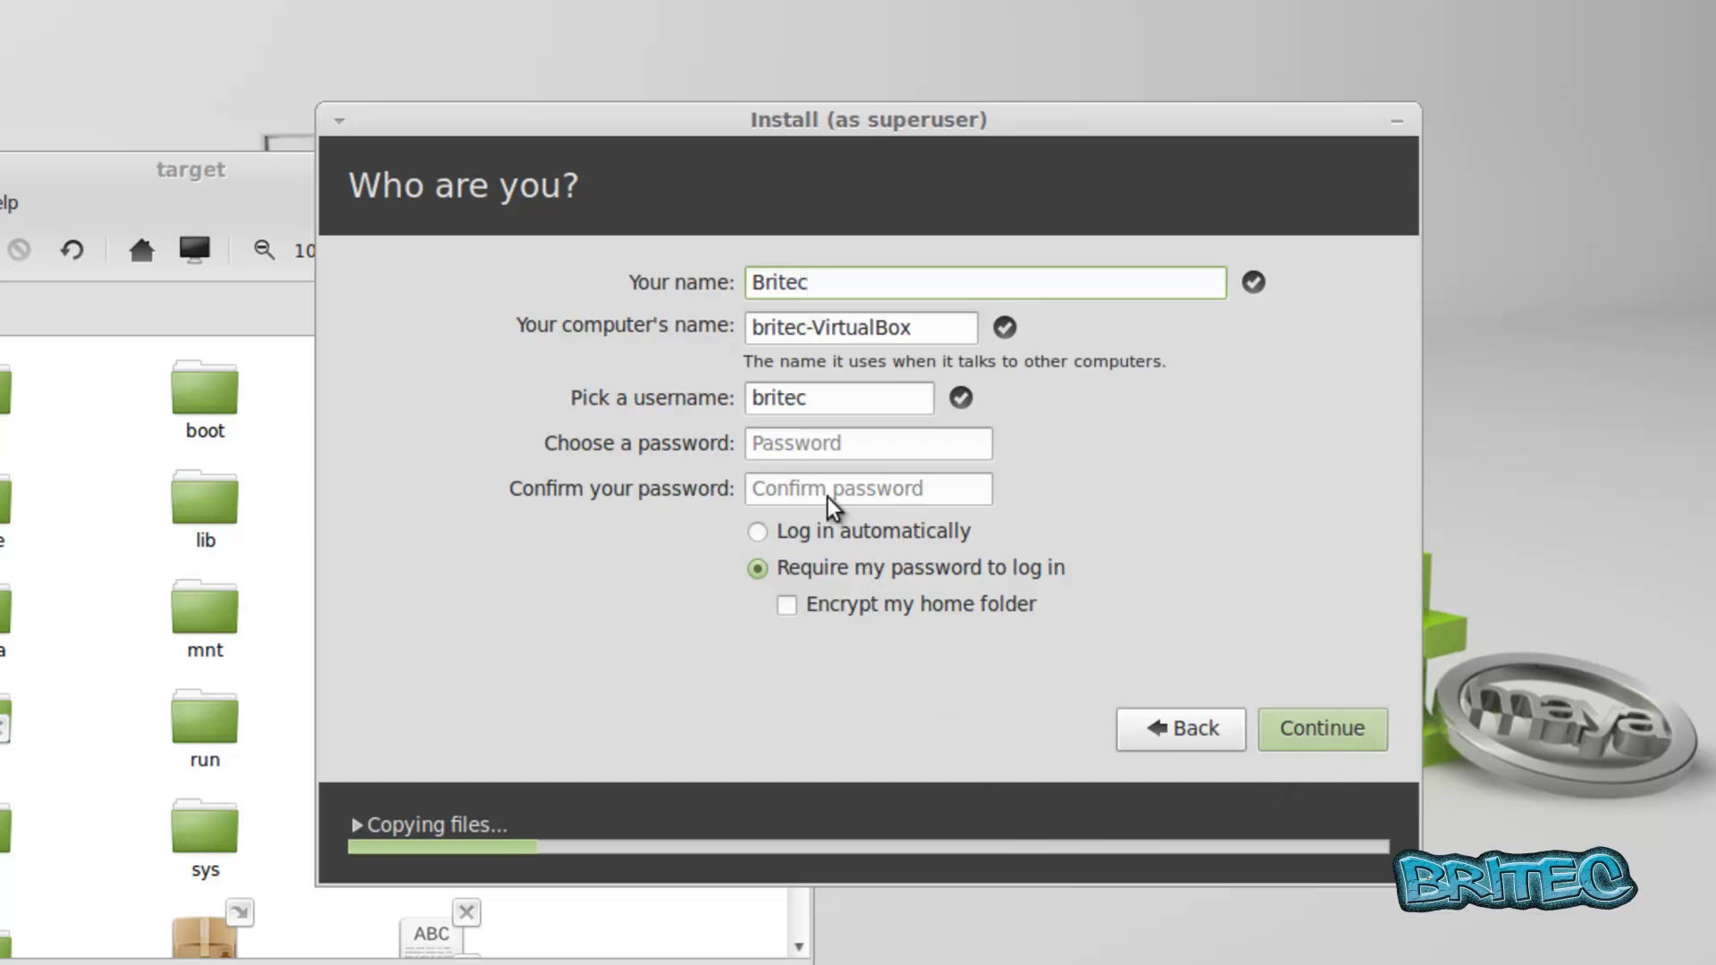
left_click(791, 447)
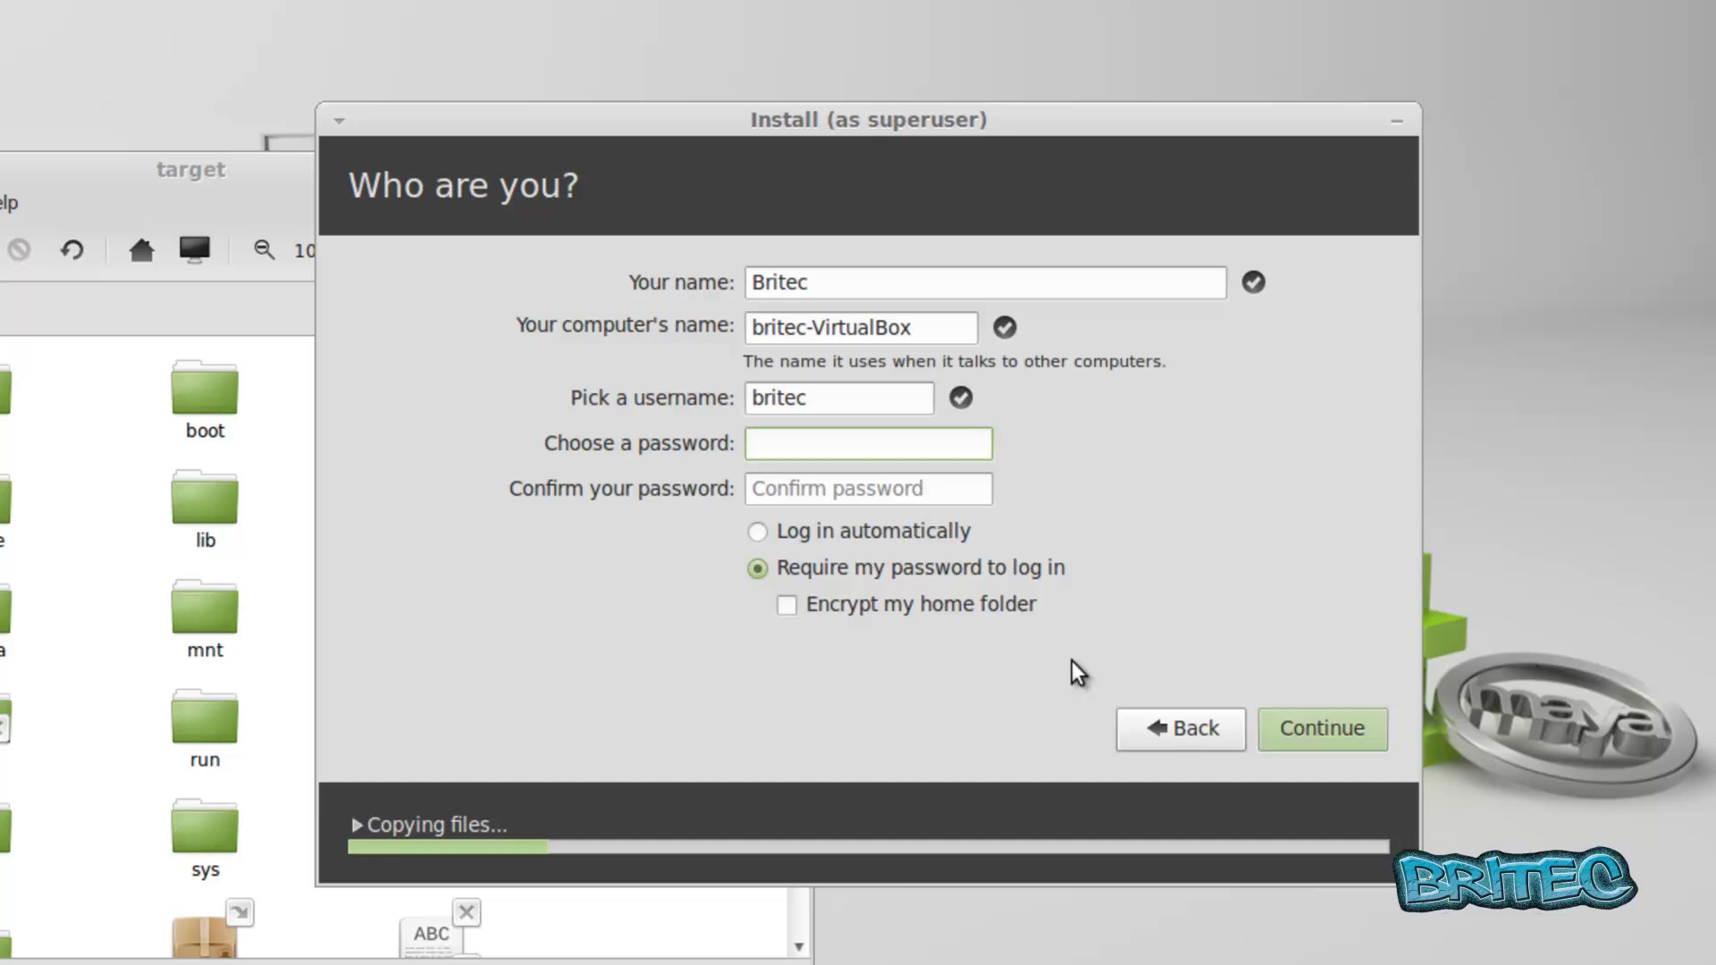
type("●●●●")
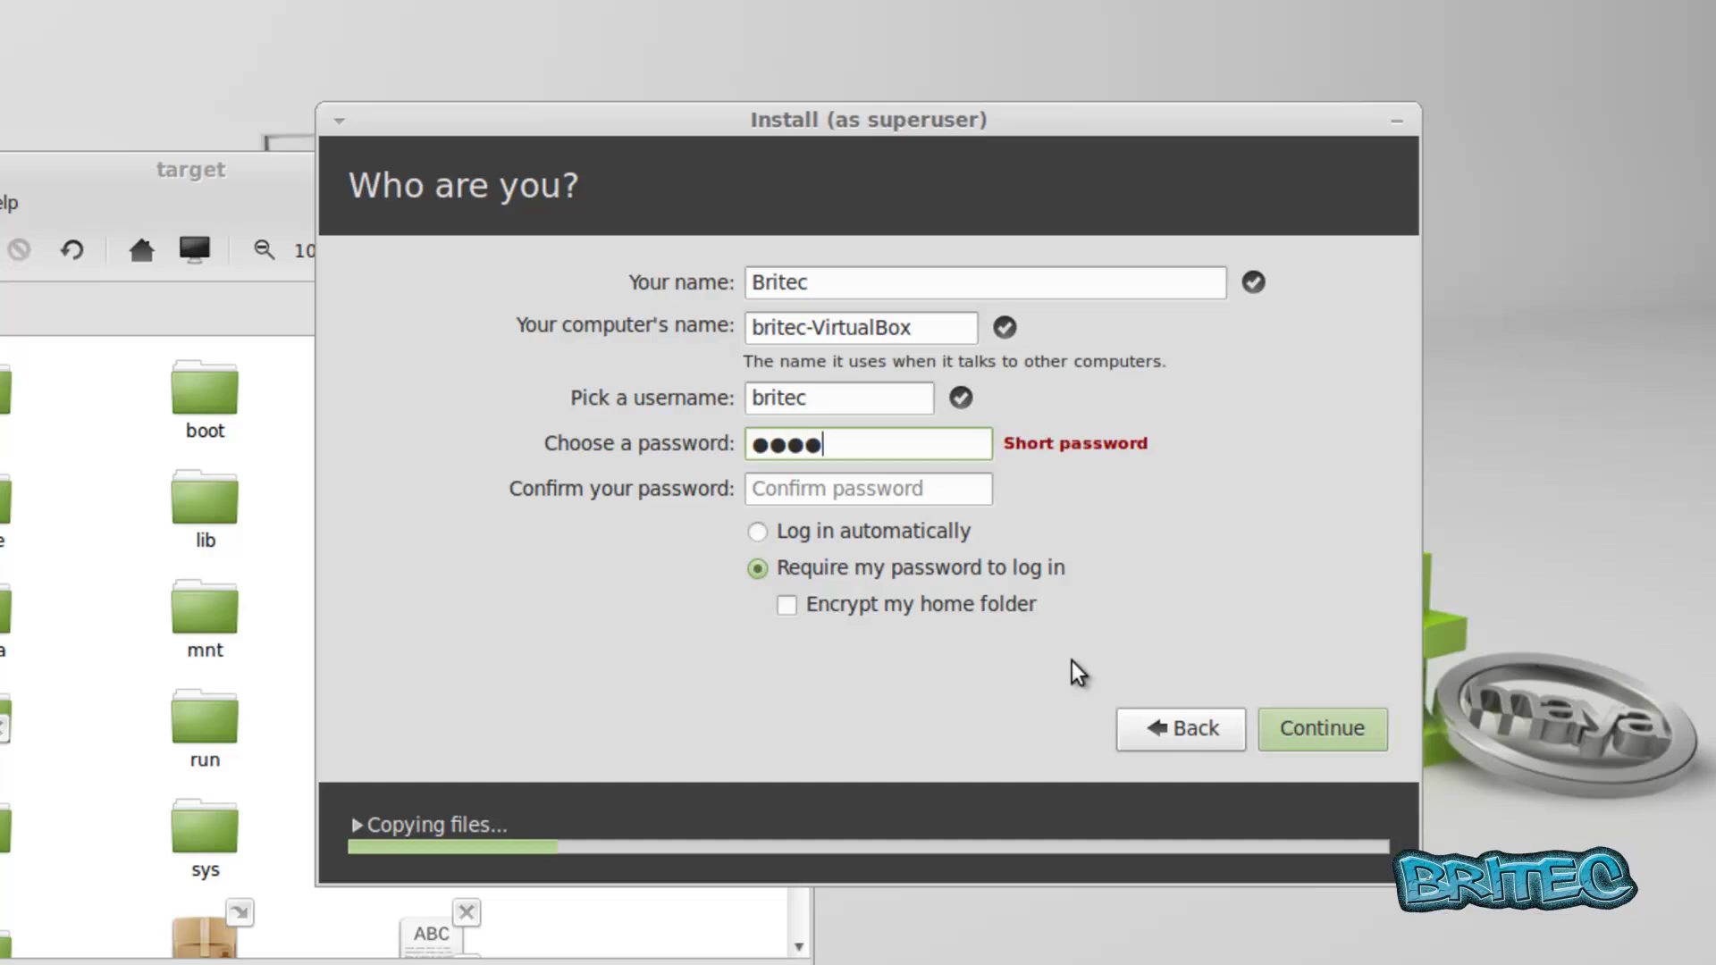
left_click(792, 490)
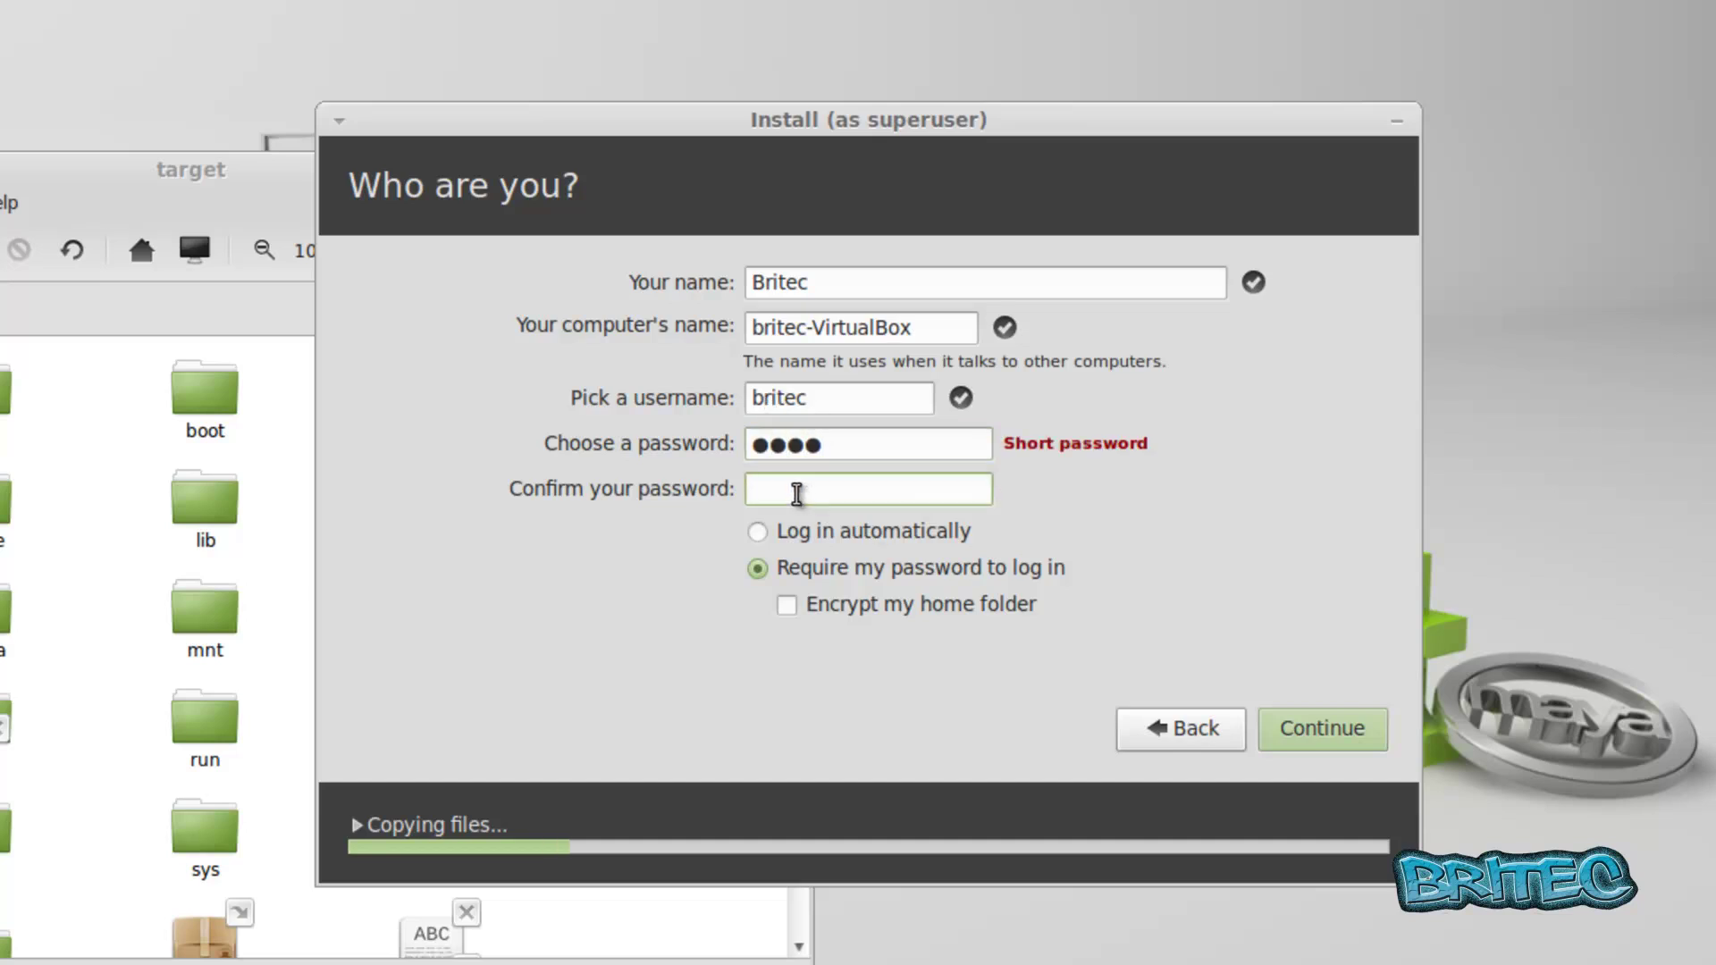
type("●●●●")
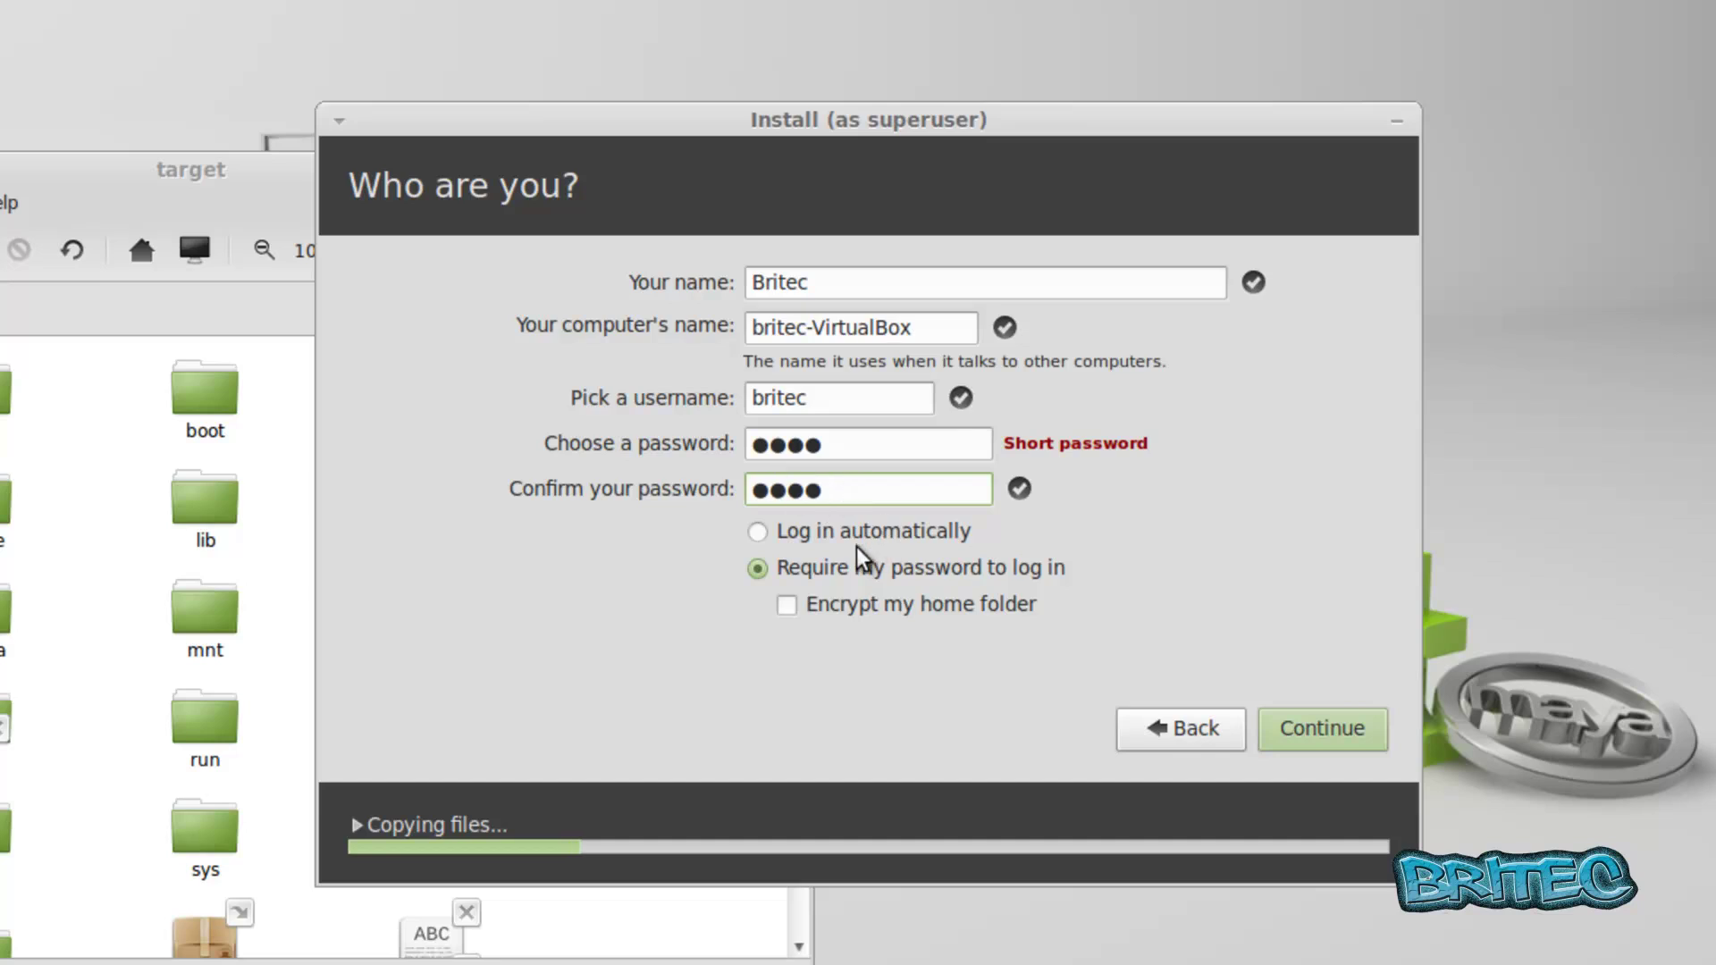
left_click(784, 606)
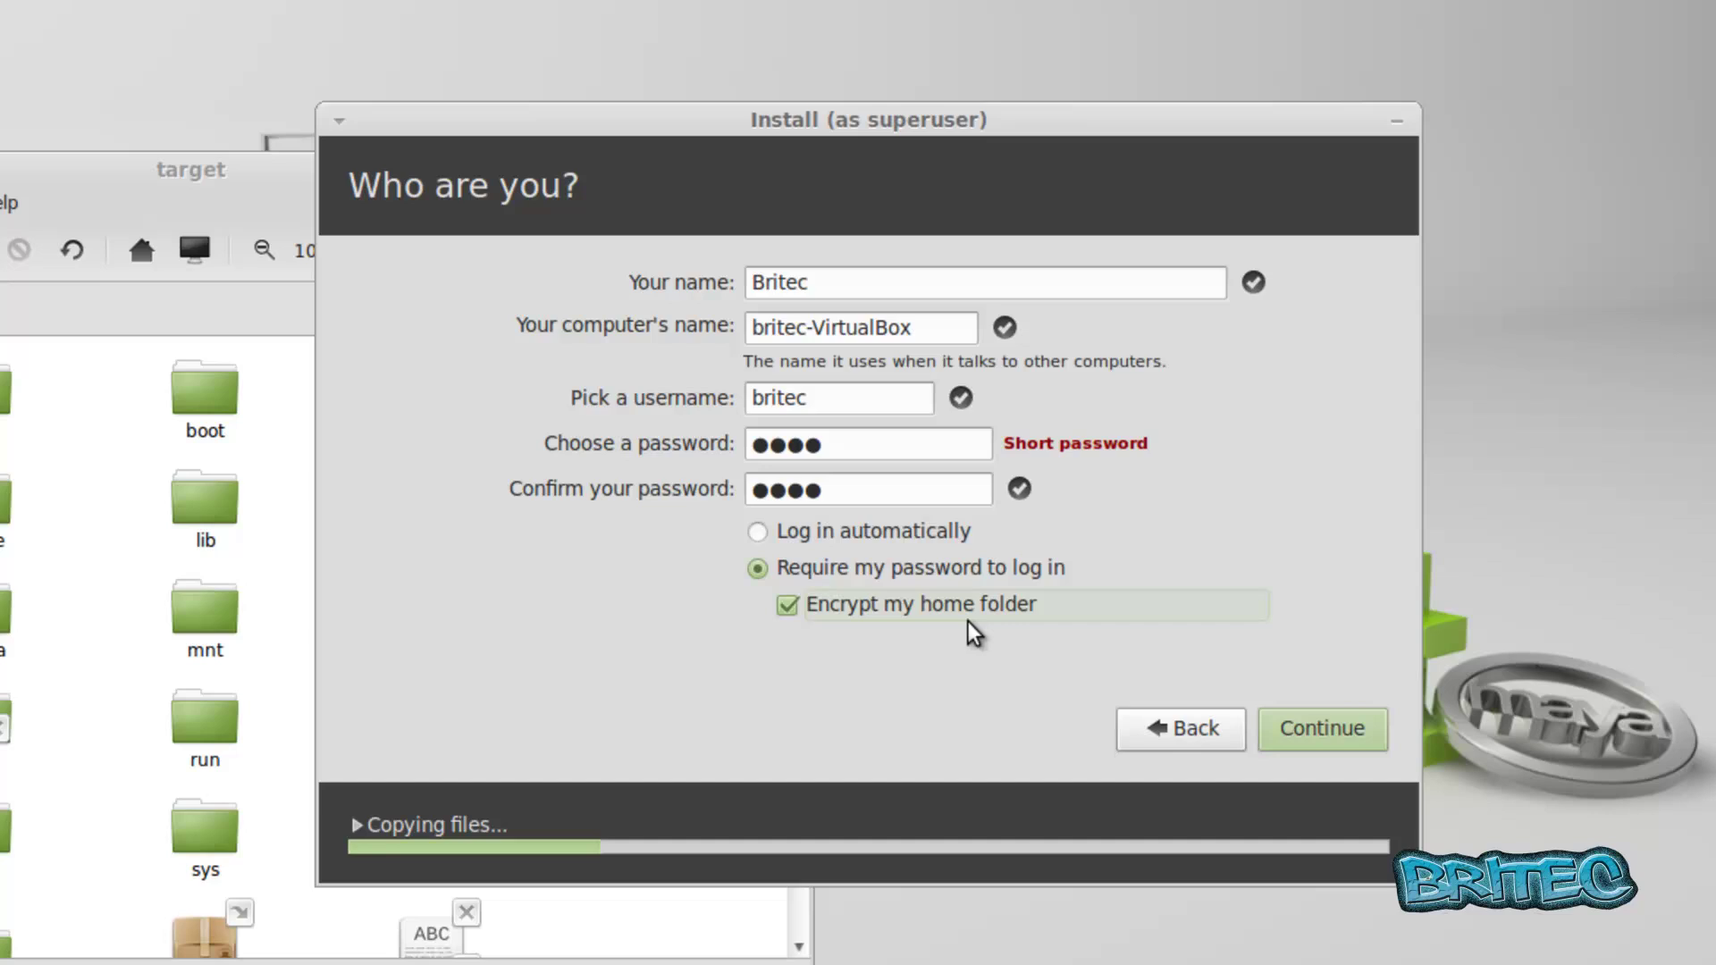
left_click(1332, 739)
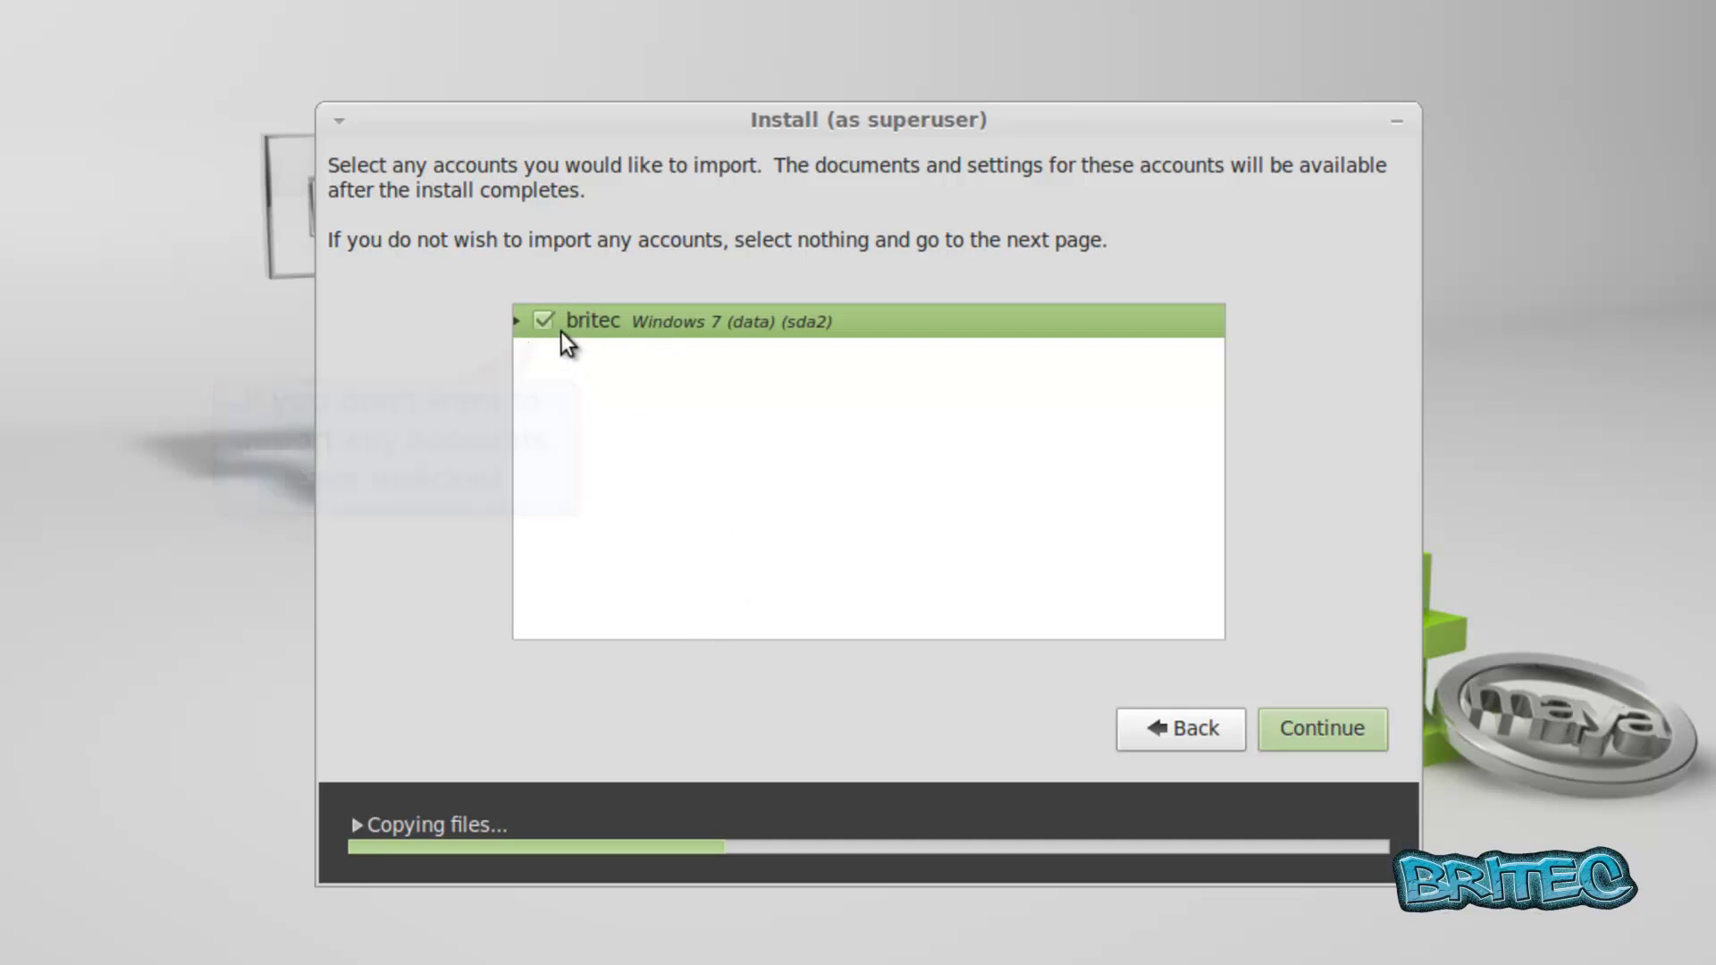
Keep the Windows 7 account ticked for import and let the installation finish and reboot.
left_click(1314, 728)
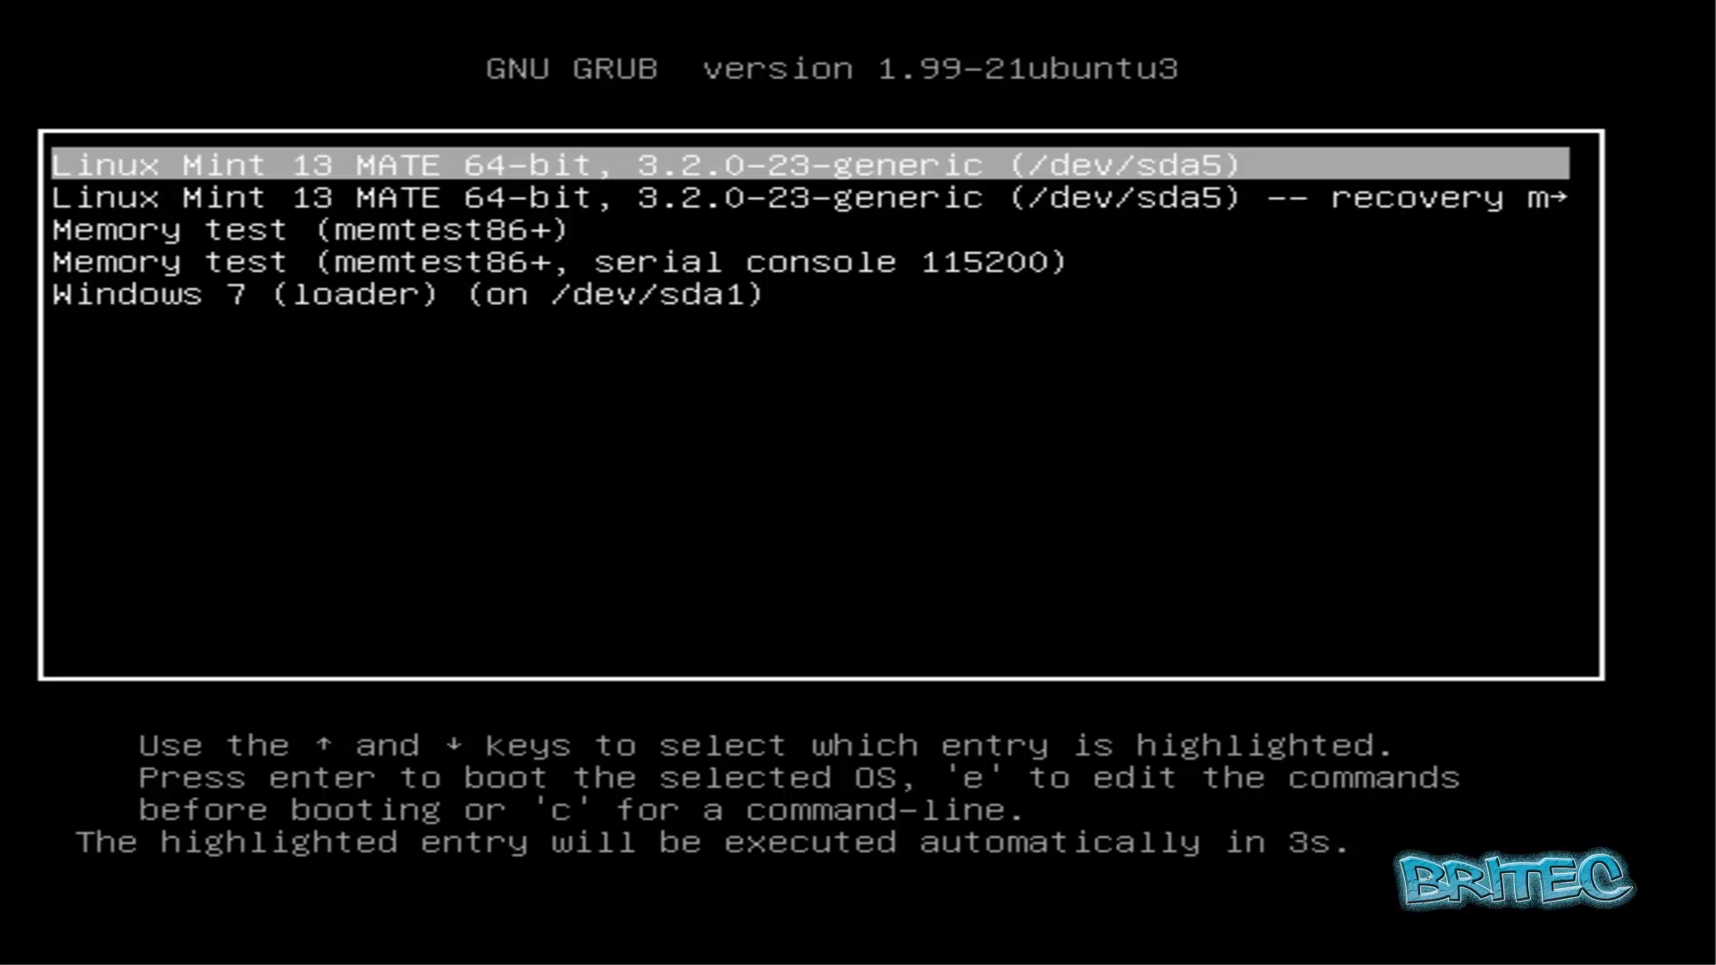
In the GRUB menu, check the Windows 7 entry, then boot Linux Mint 13 MATE.
key("Down")
key("Down")
key("Down")
key("Down")
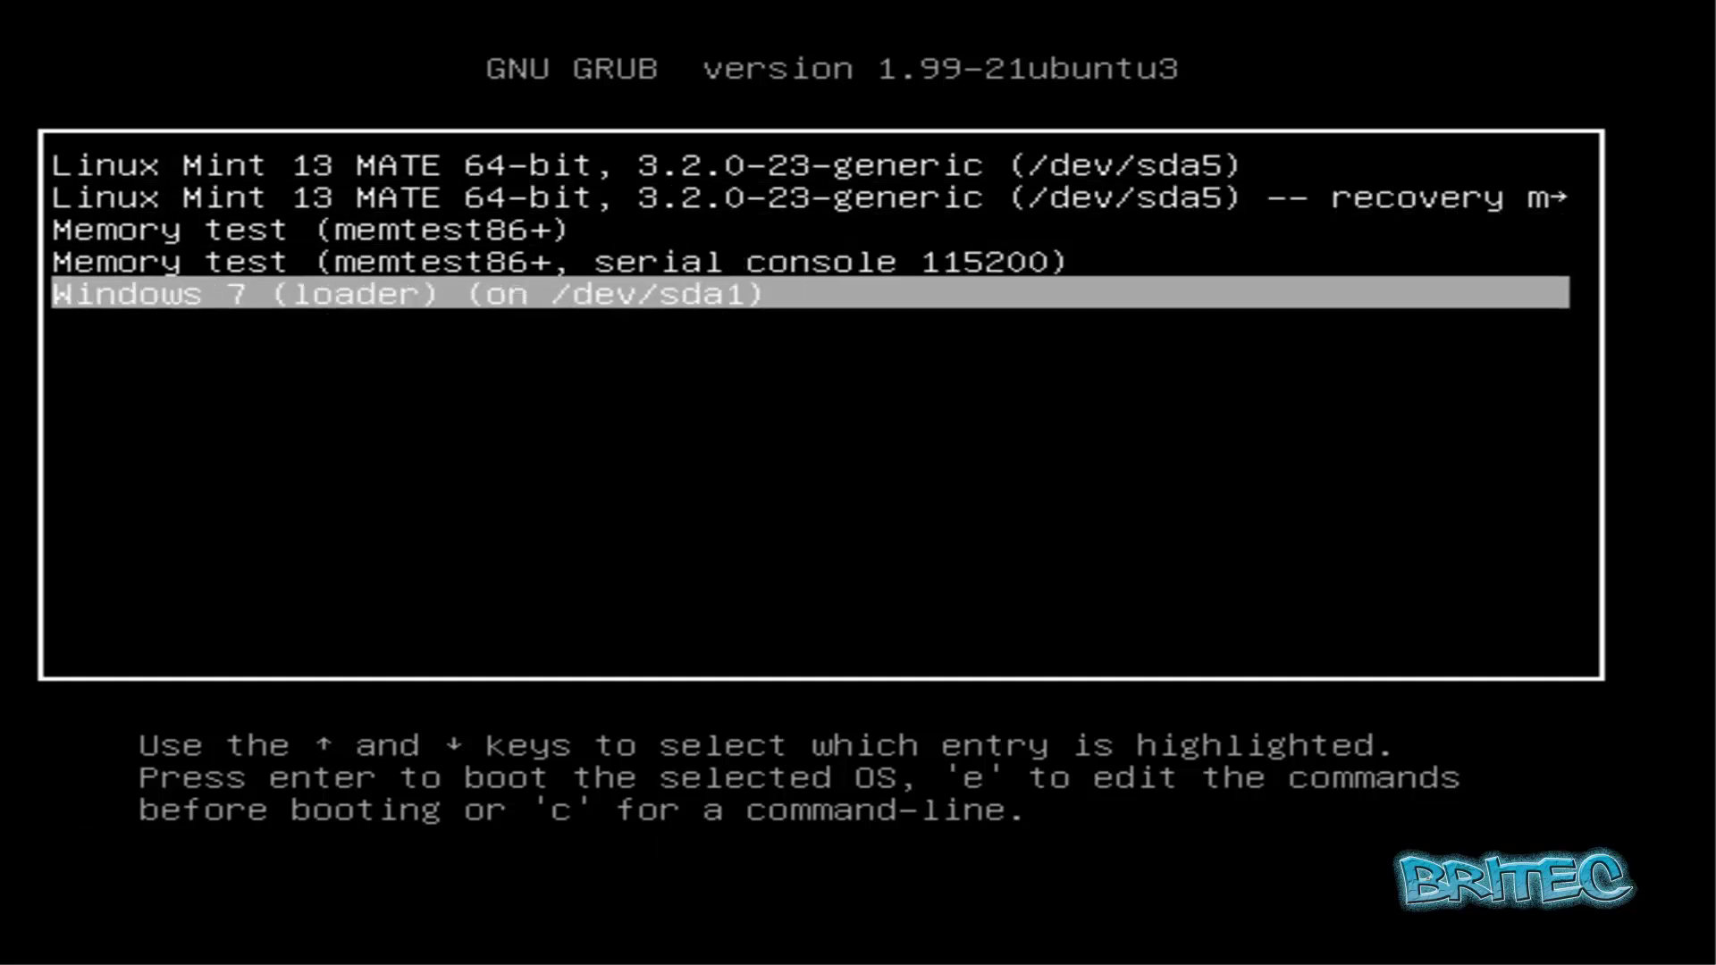
key("Up")
key("Up")
key("Up")
key("Up")
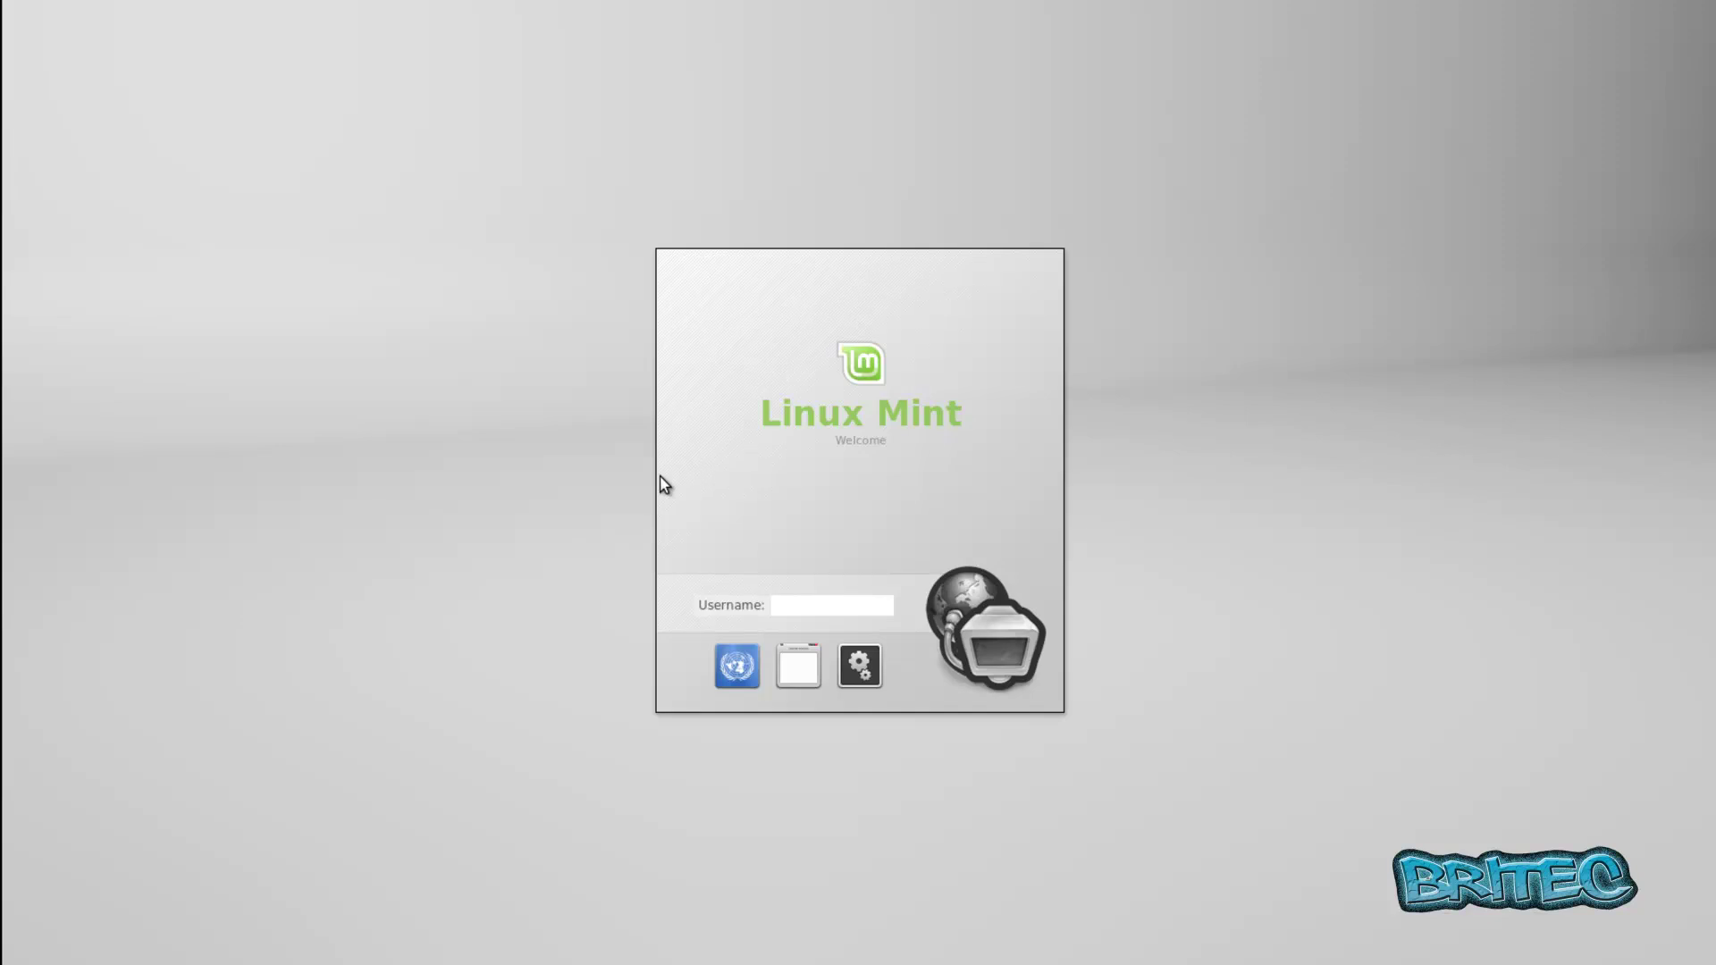
Log in at the Linux Mint login screen with the new account's username and password.
type("britec")
key("Return")
type("****")
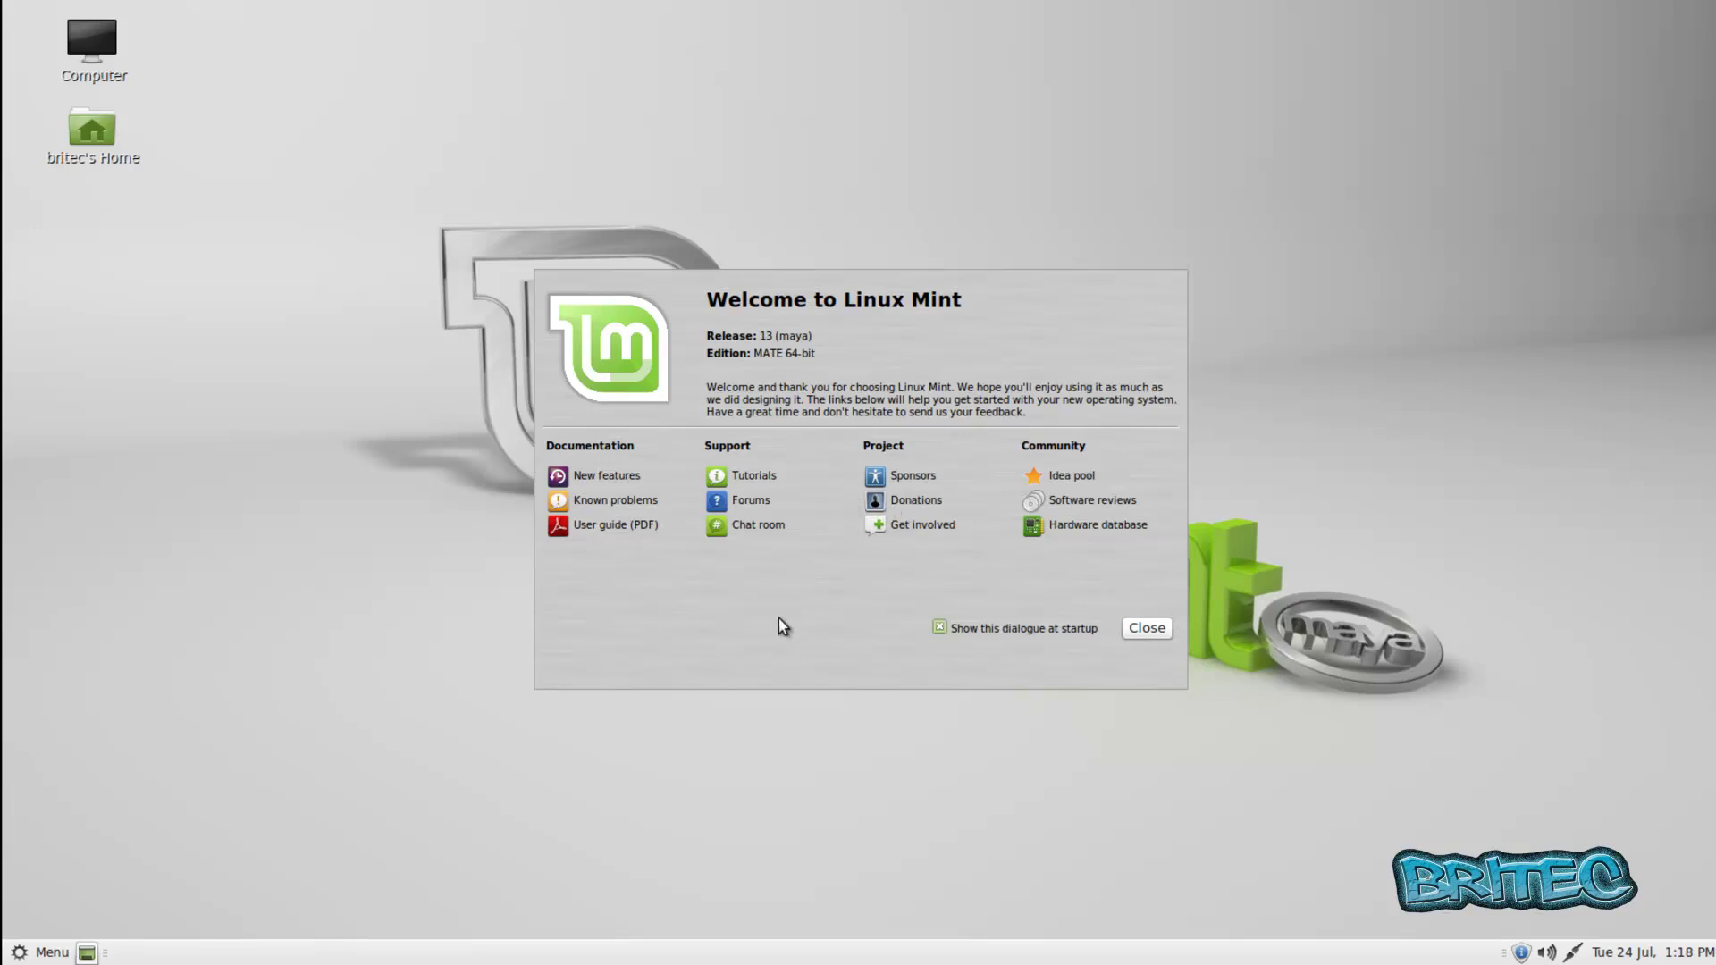
Close the Welcome to Linux Mint dialog and restart the computer from the Menu's Quit options.
left_click(1143, 630)
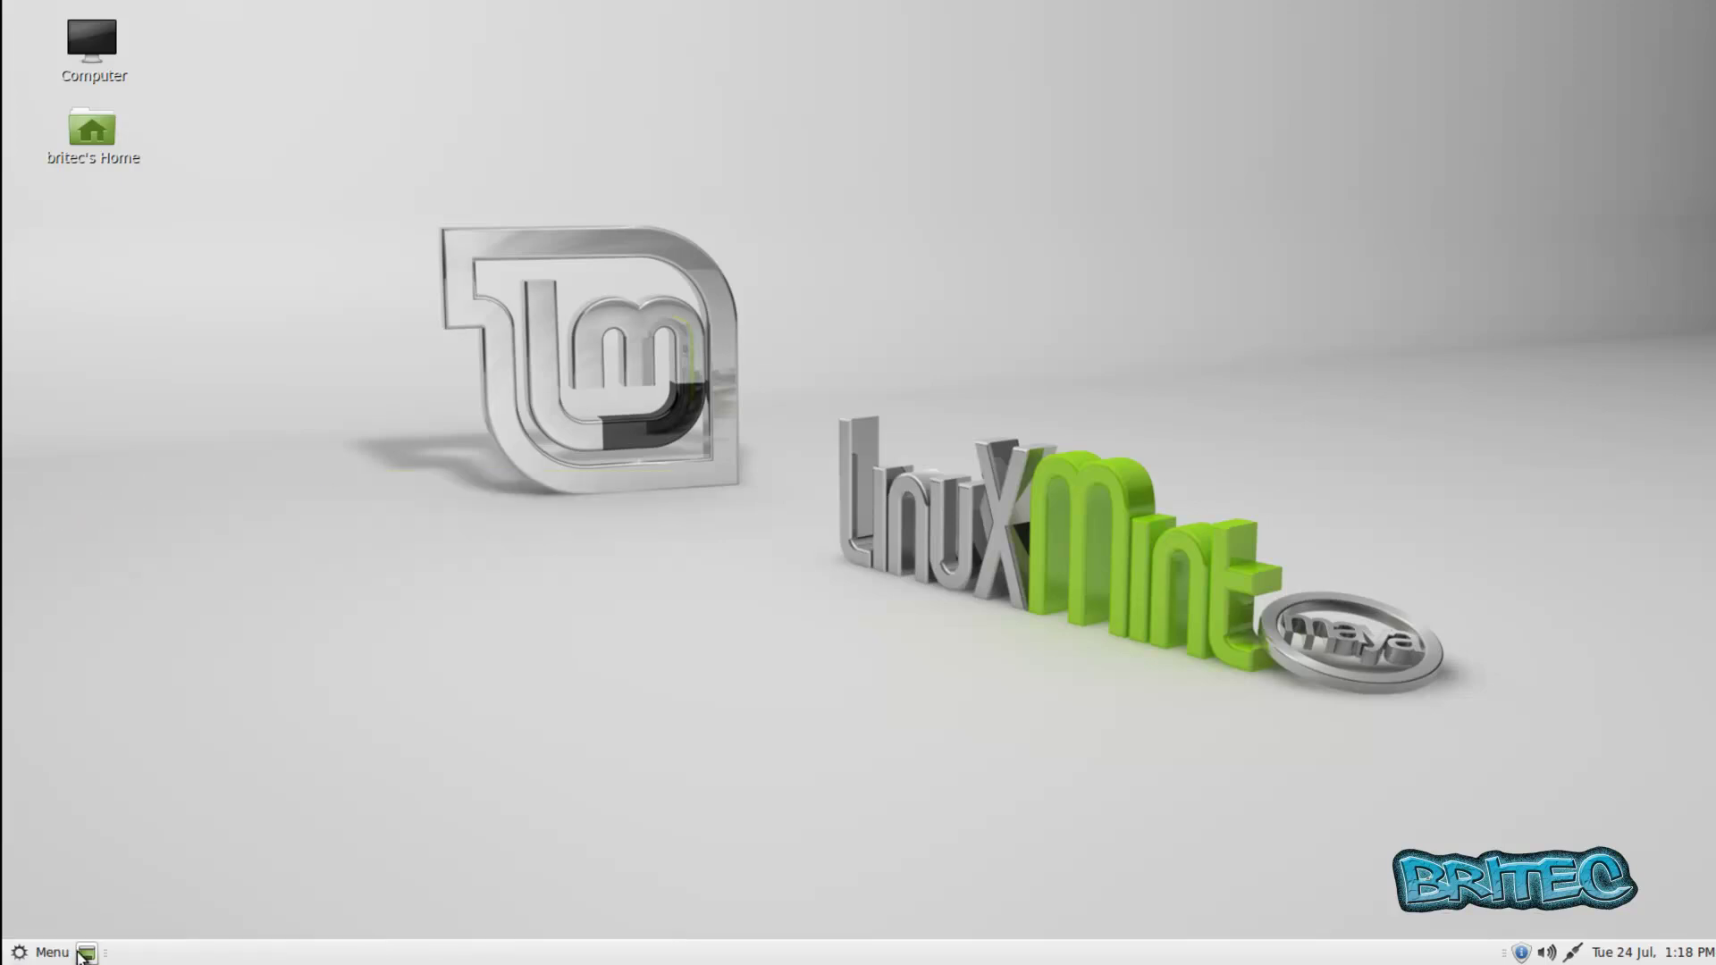
left_click(63, 955)
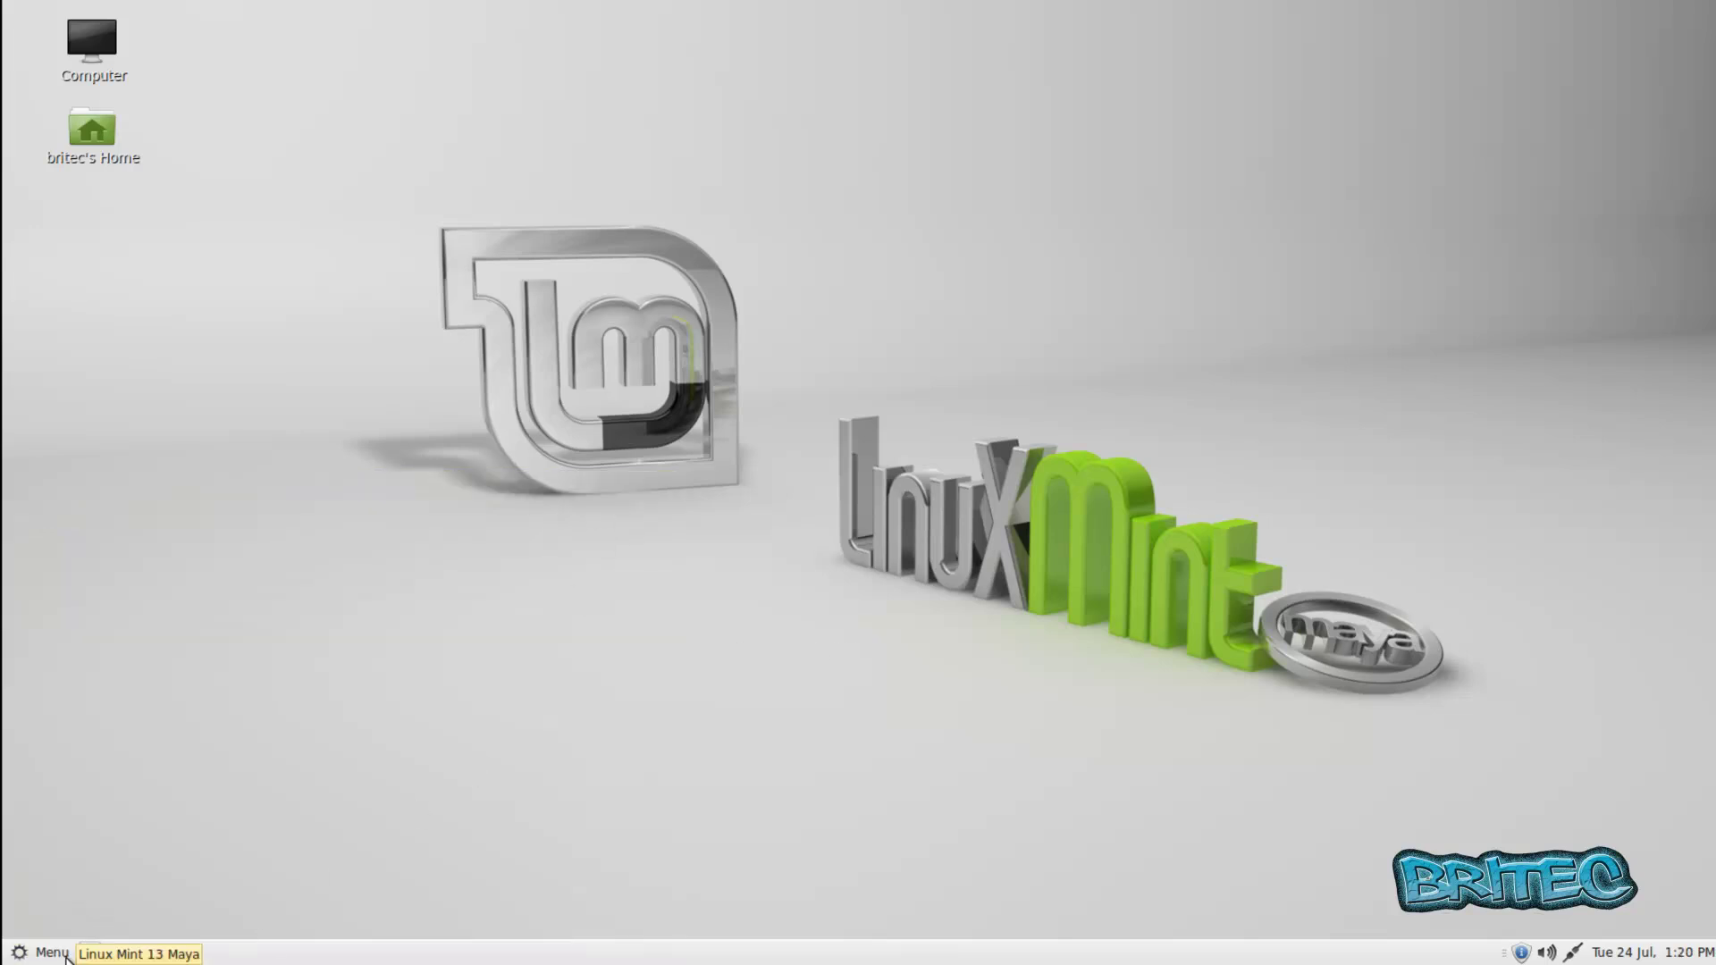
left_click(42, 955)
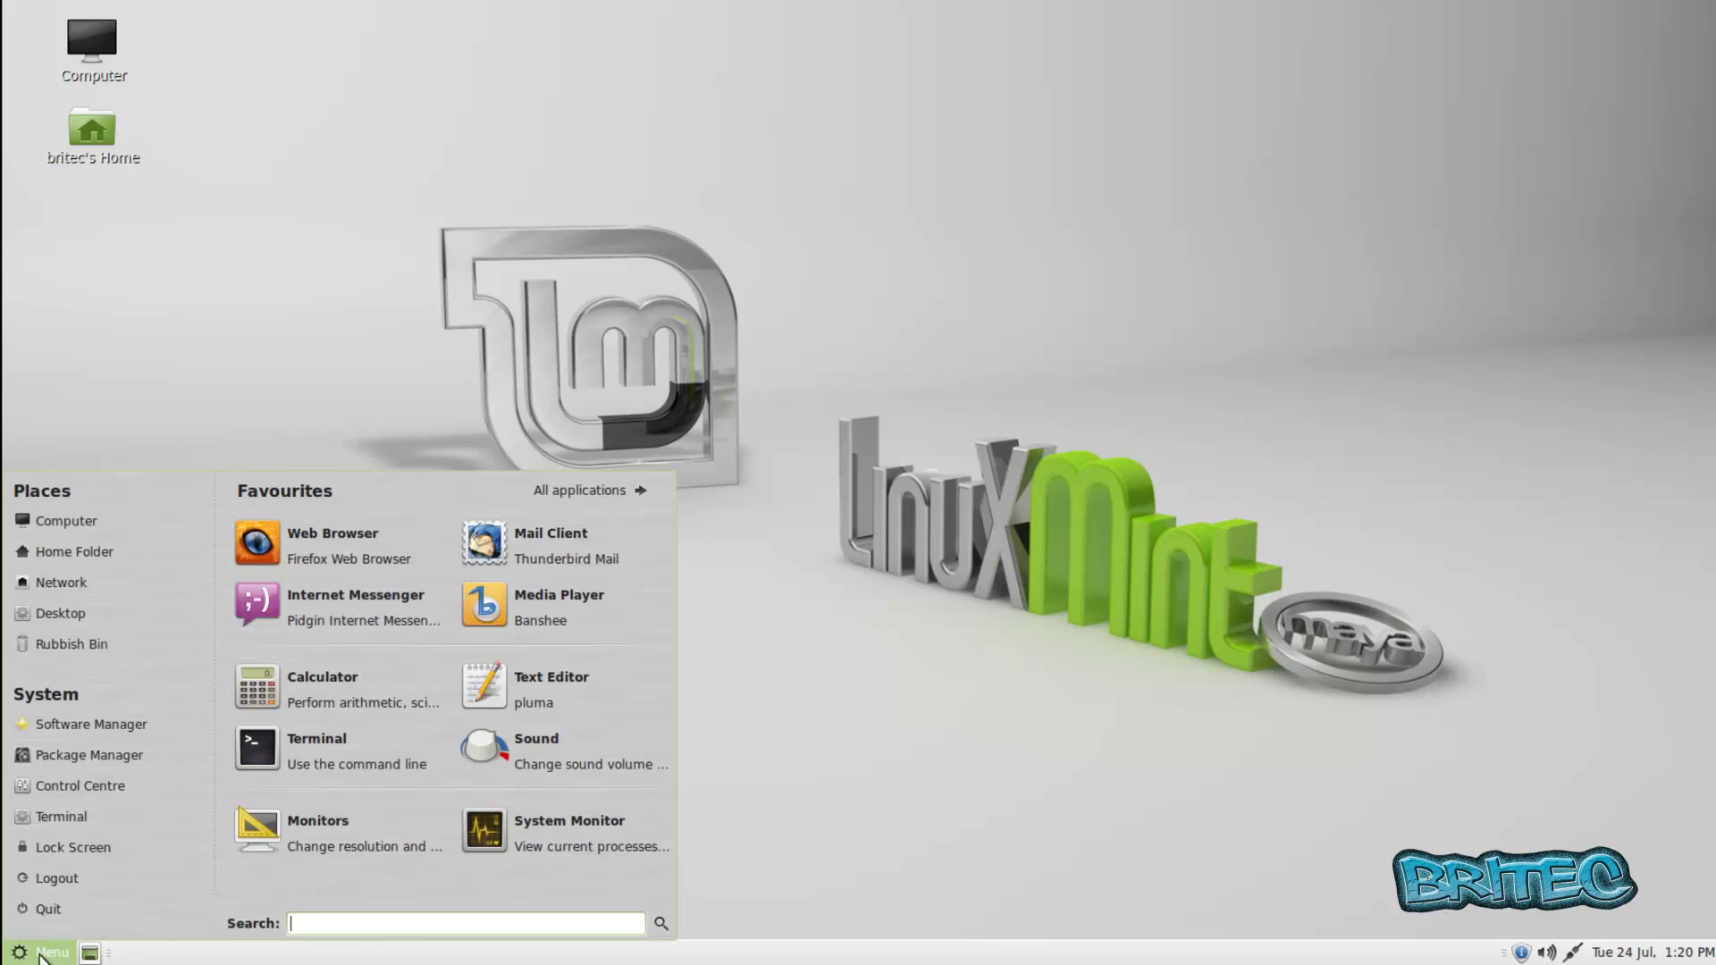
left_click(49, 913)
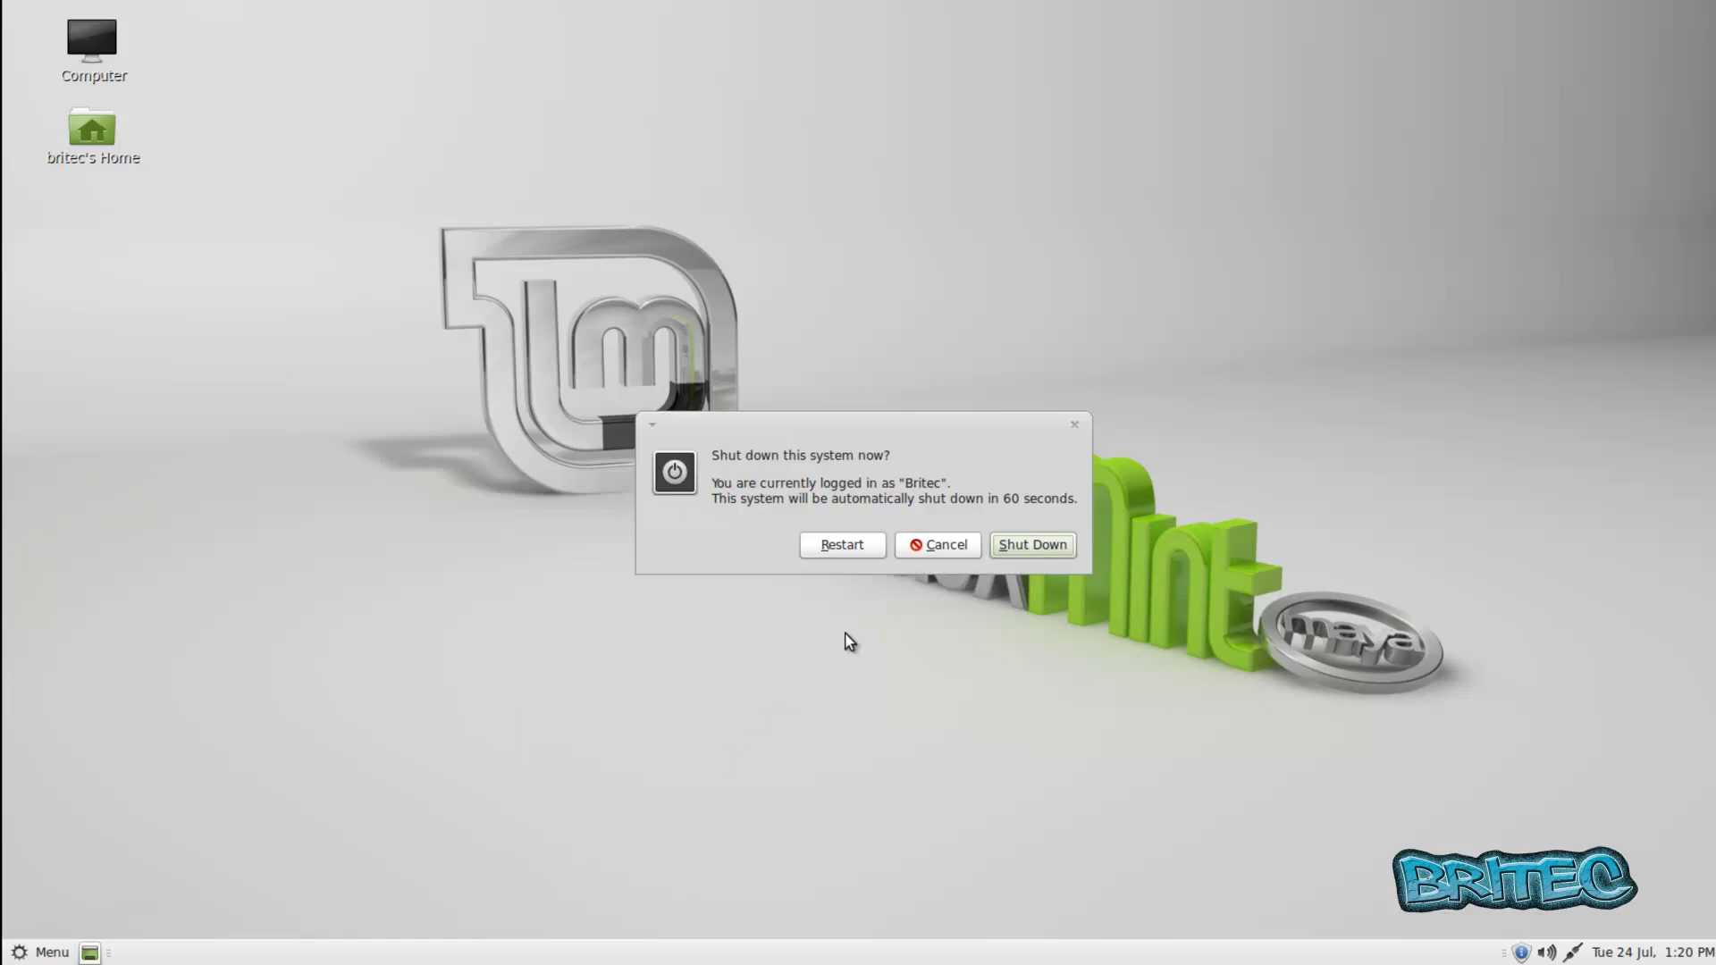
left_click(840, 546)
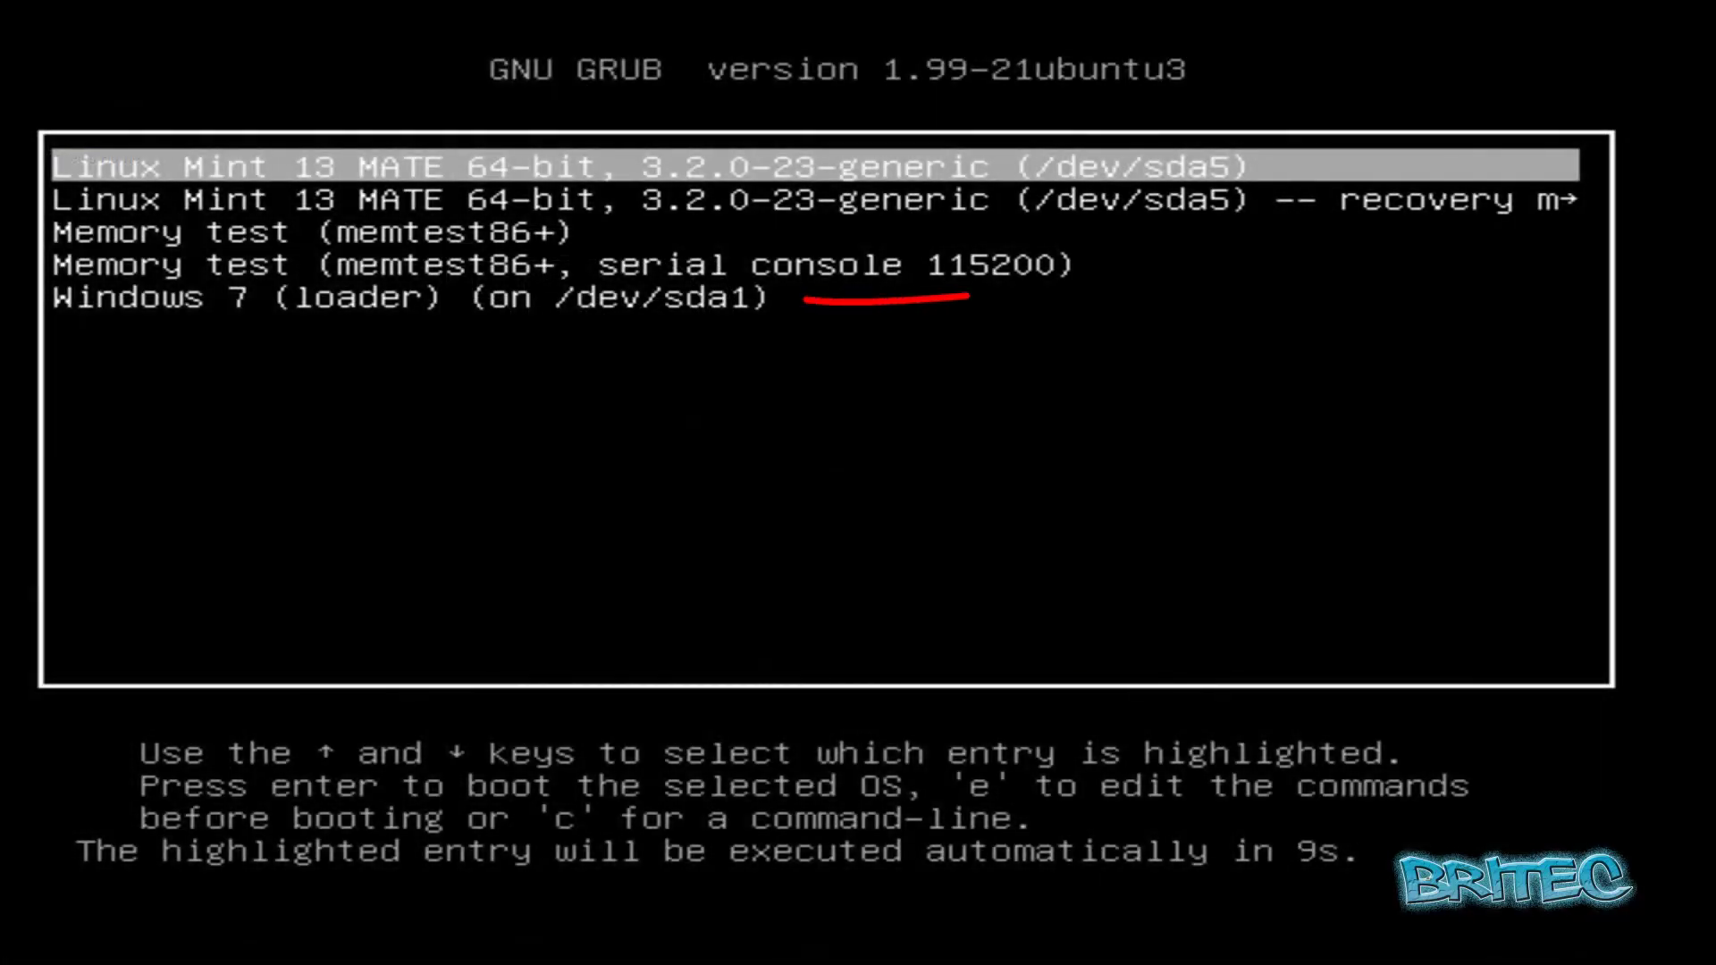
Highlight the Windows 7 (loader) entry in the GRUB boot menu, stopping the countdown.
key("Down")
key("Down")
key("Down")
key("Down")
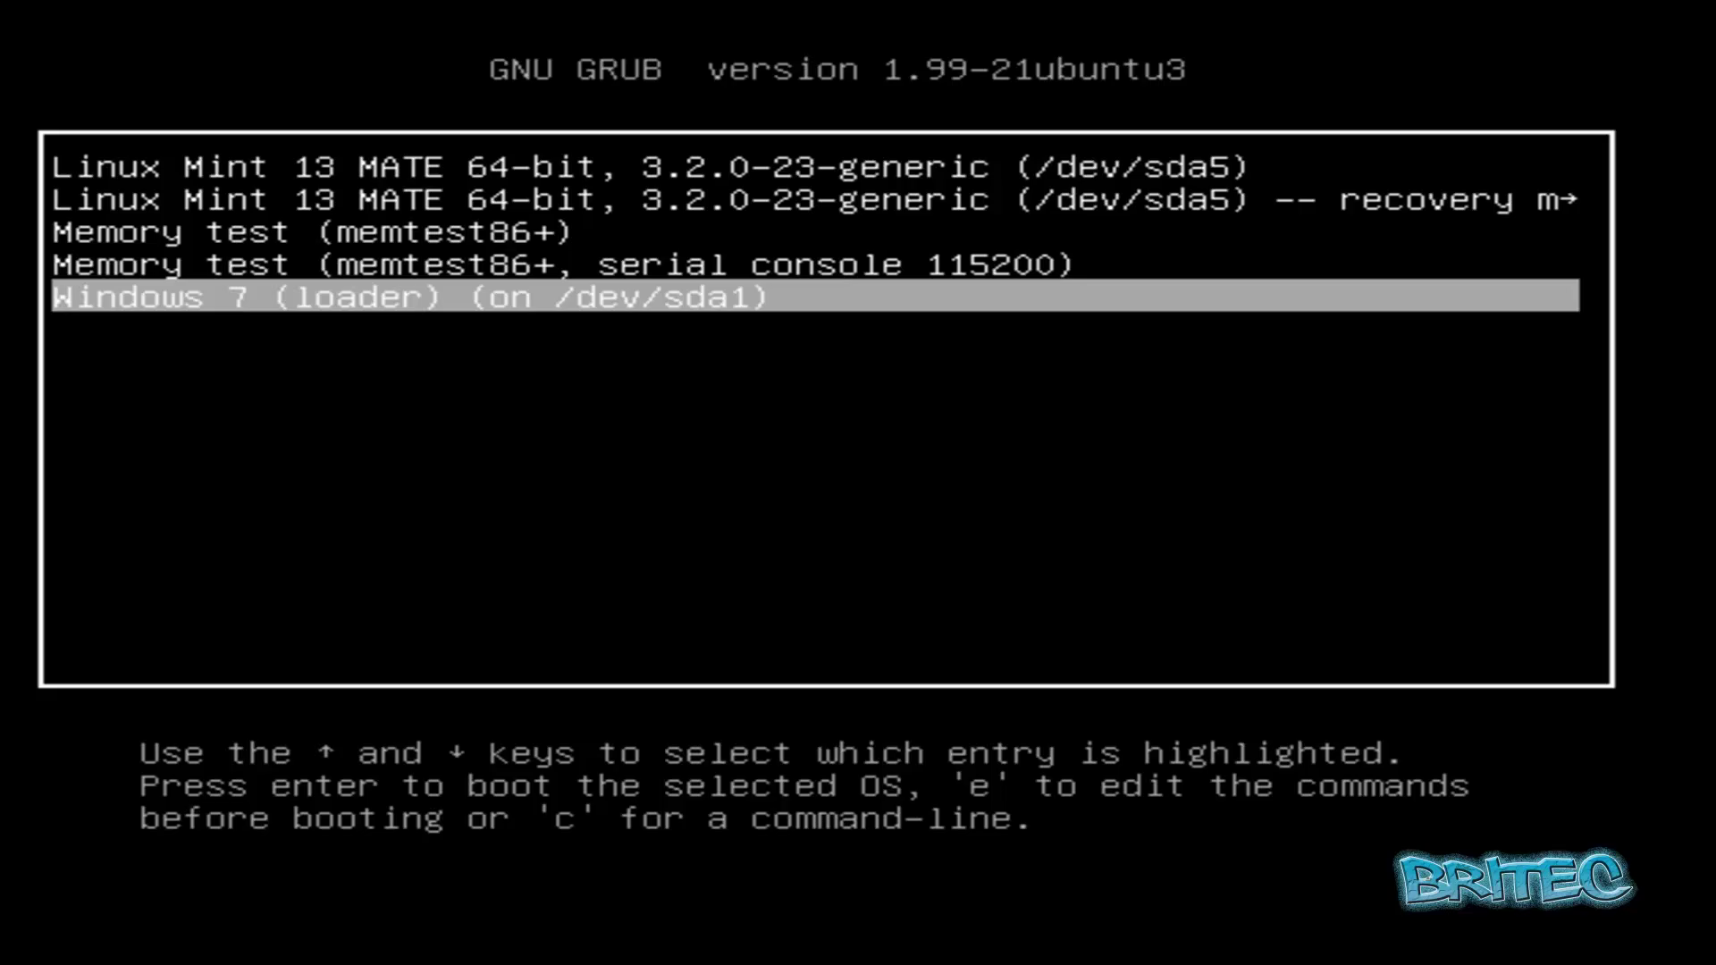